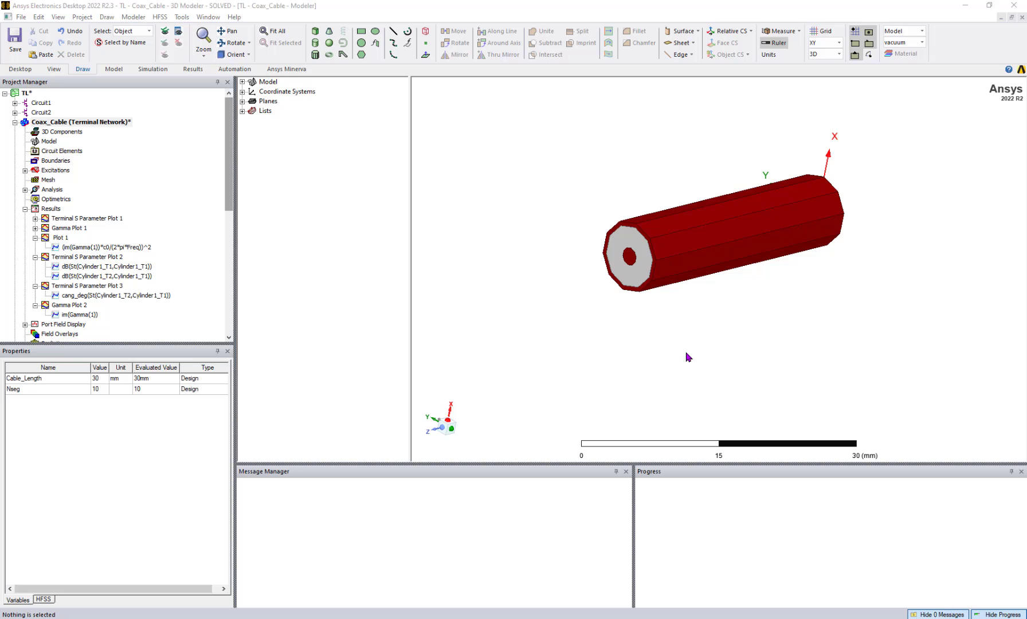
# - Orbit and zoom the 3D view to show the coax cable's Teflon-filled end face
pyautogui.keyDown('alt'); pyautogui.moveTo(676, 348); pyautogui.dragTo(674, 291); pyautogui.keyUp('alt')
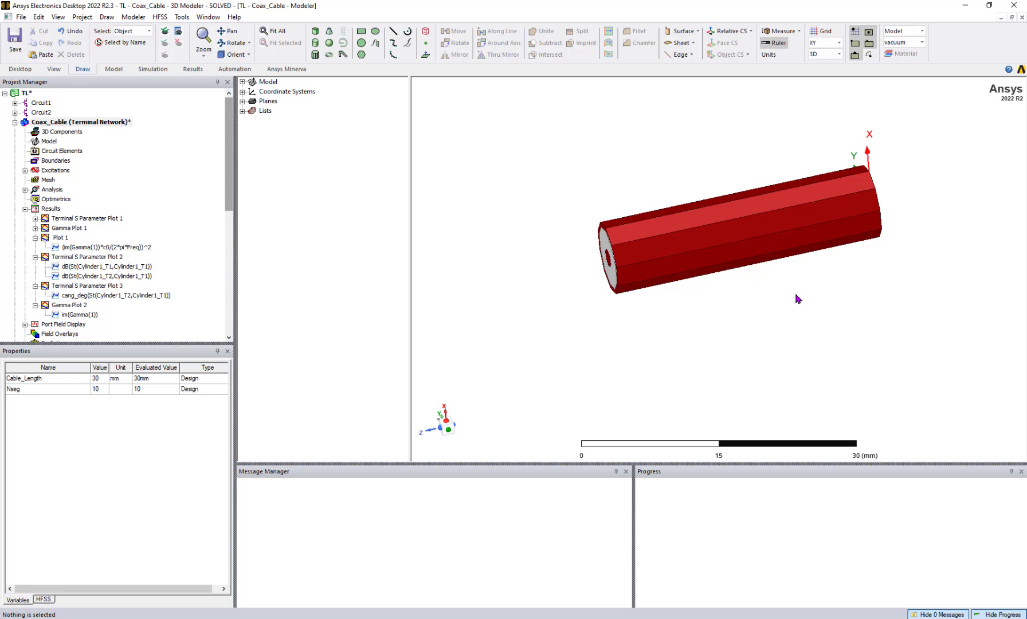
pyautogui.keyDown('alt'); pyautogui.moveTo(687, 334); pyautogui.dragTo(694, 281); pyautogui.keyUp('alt')
pyautogui.scroll(4, 643, 302)
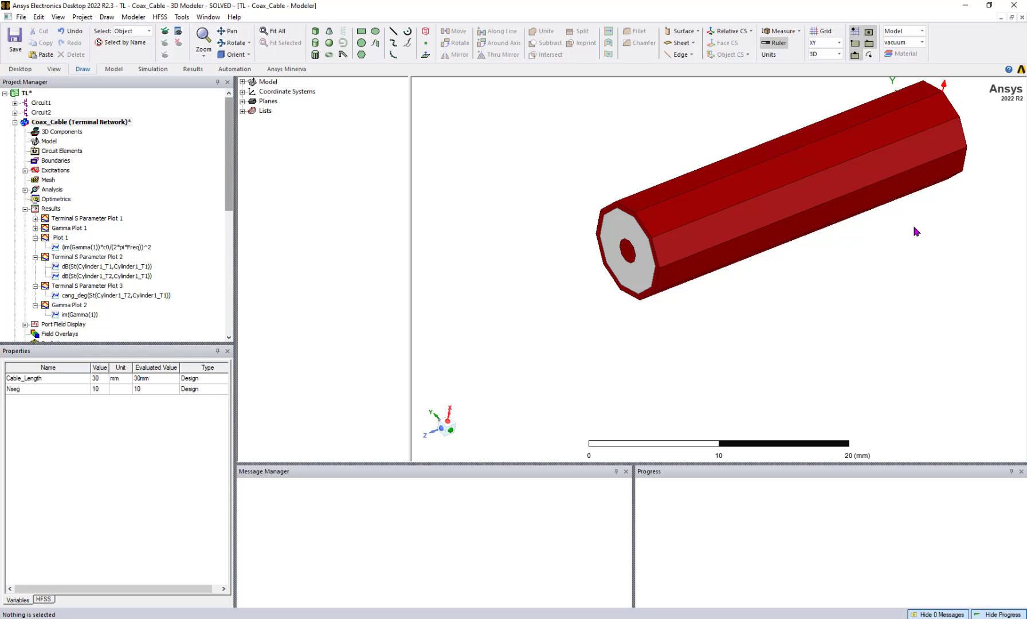
pyautogui.doubleClick(57, 258)
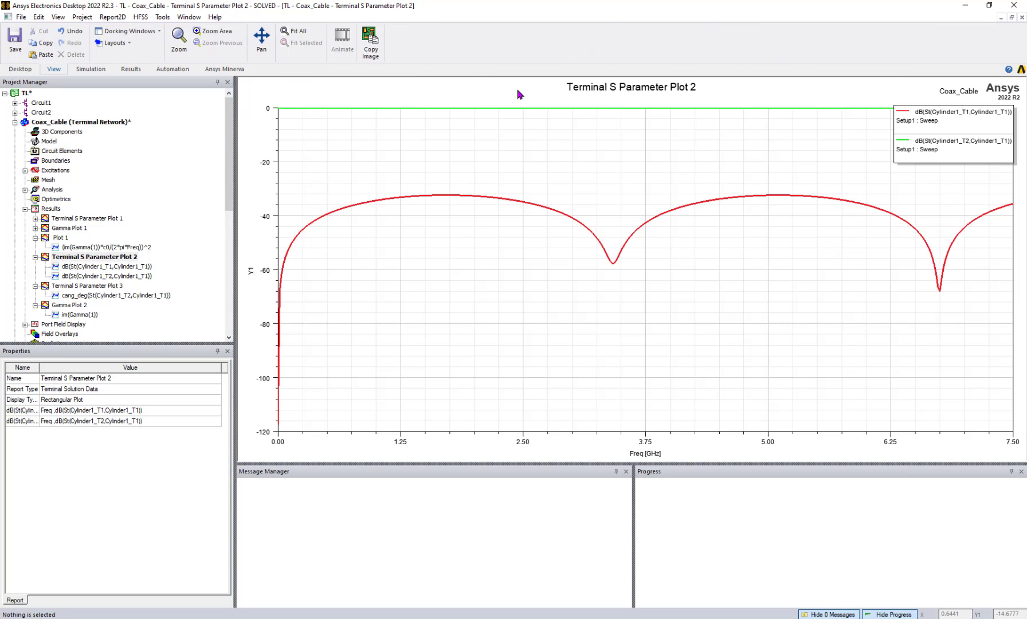
pyautogui.click(500, 201)
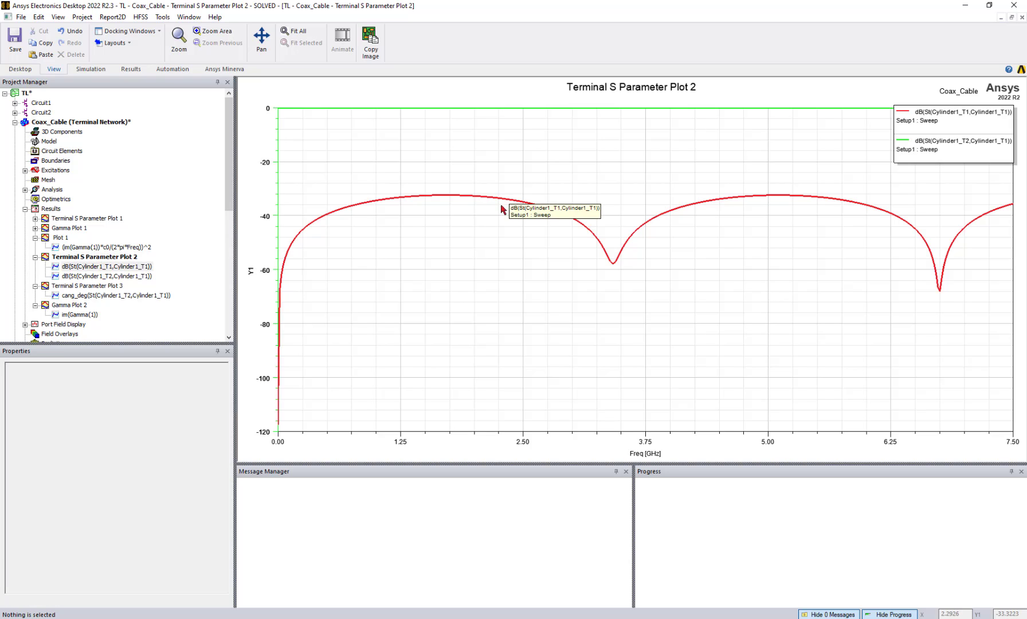
pyautogui.click(531, 112)
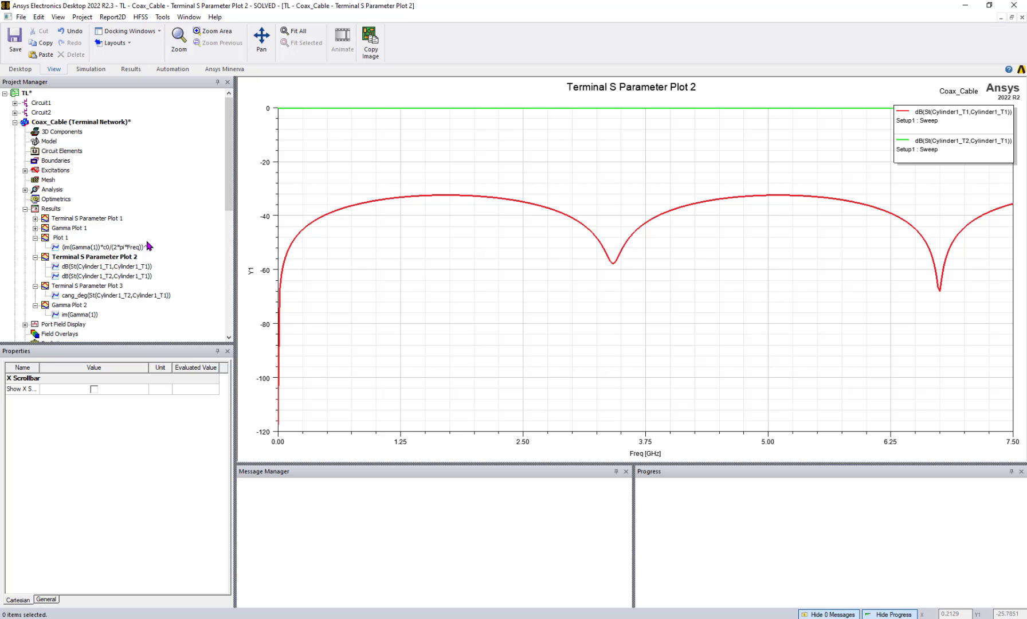
pyautogui.doubleClick(58, 287)
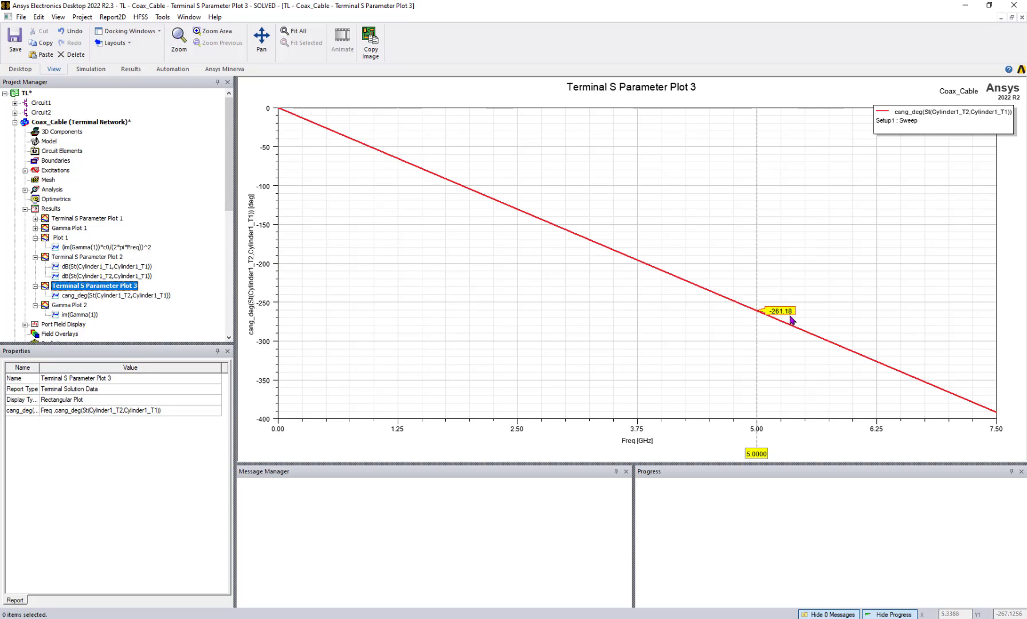
pyautogui.doubleClick(42, 123)
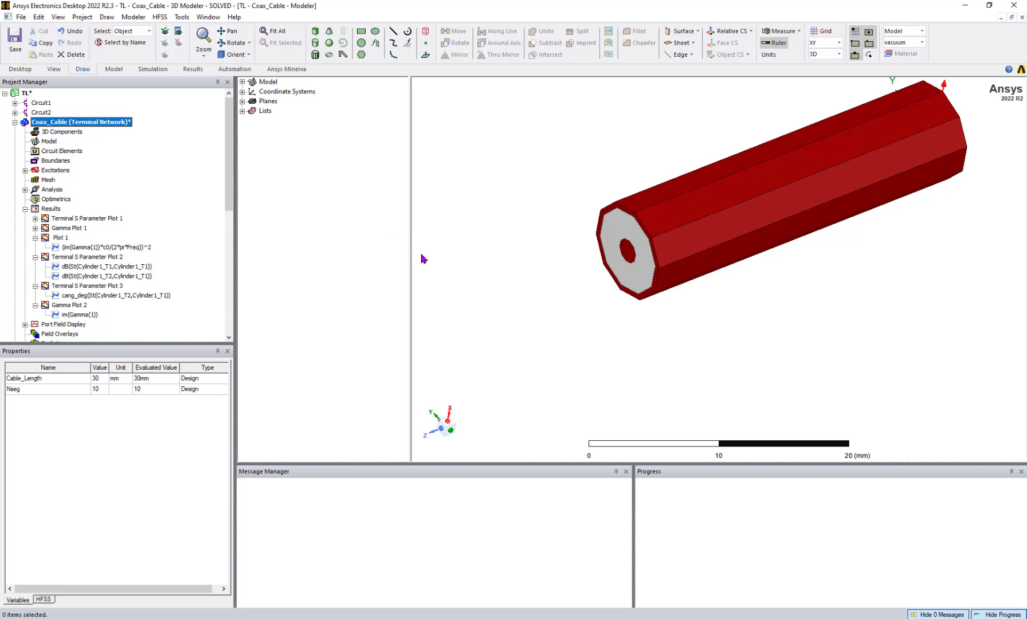
# - Select Cylinder2 under Model > Solids > Teflon (tm) and zoom the view to fit it
pyautogui.click(574, 367)
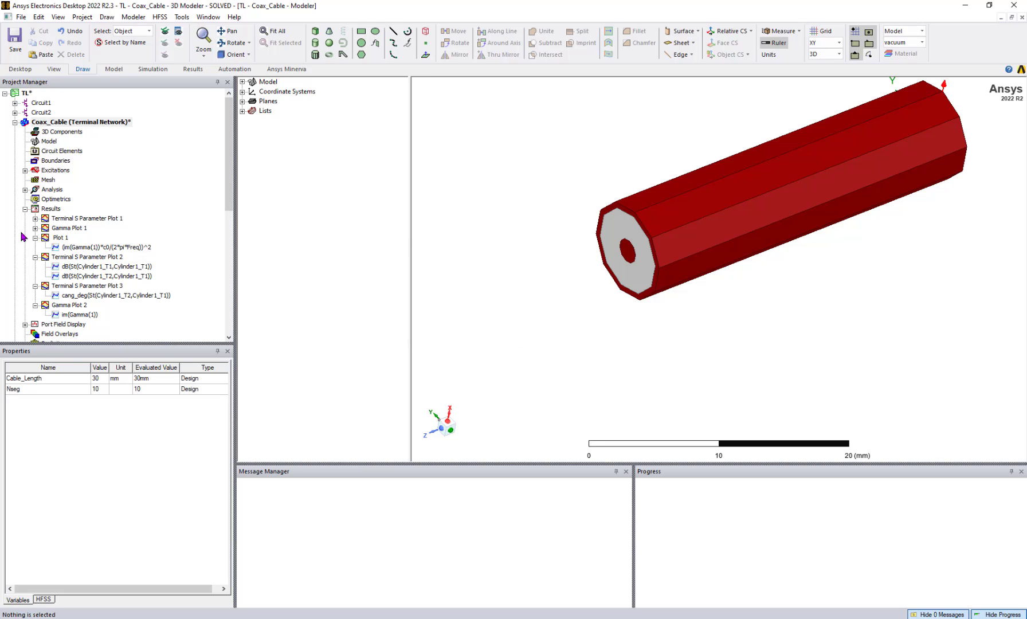
pyautogui.scroll(-2, 767, 328)
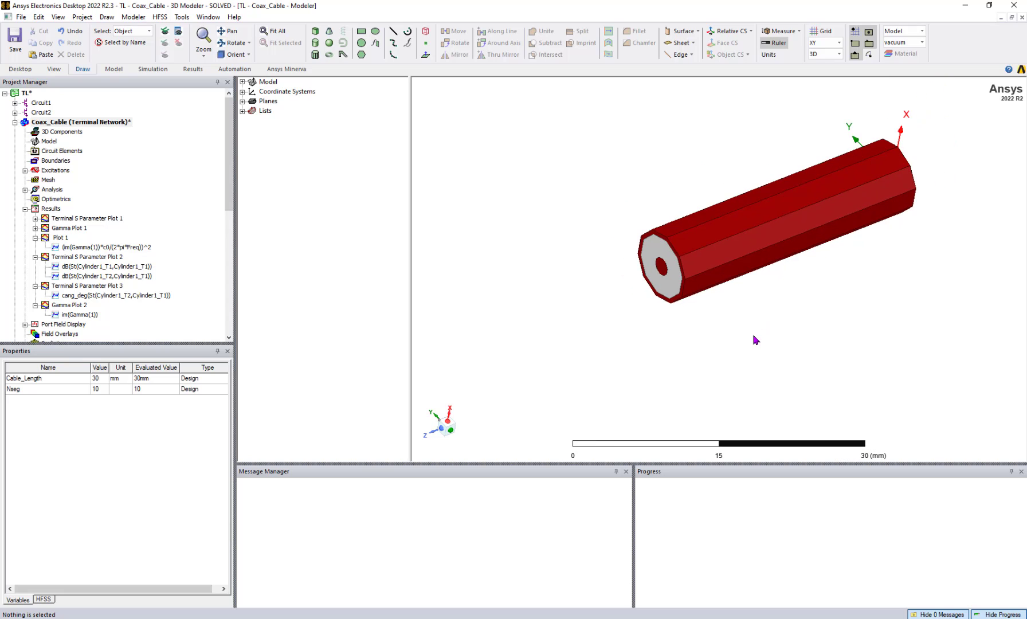
pyautogui.keyDown('alt'); pyautogui.moveTo(782, 346); pyautogui.dragTo(782, 336); pyautogui.keyUp('alt')
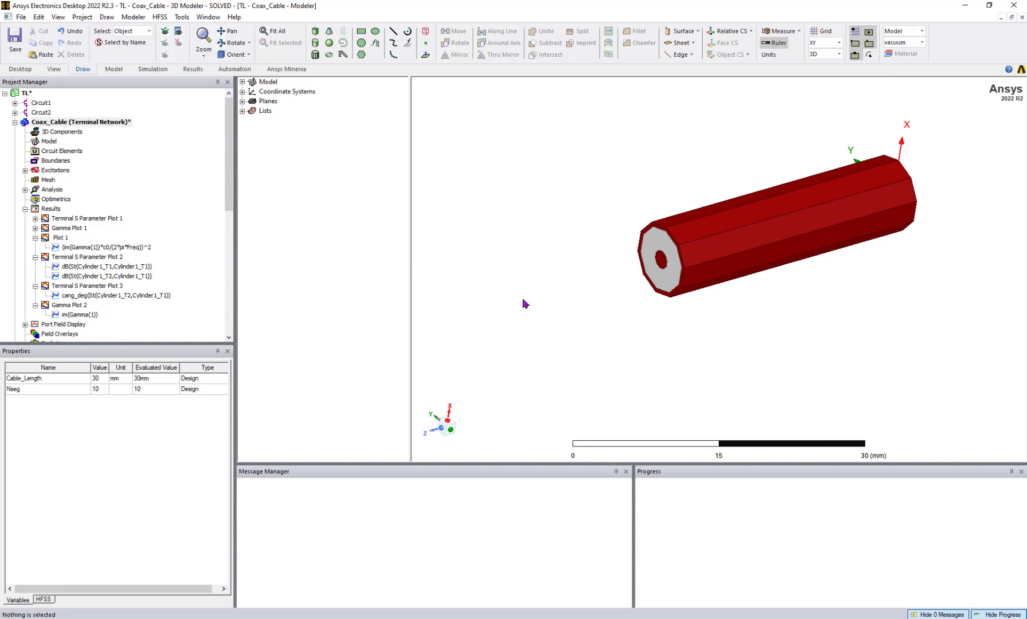
pyautogui.click(242, 82)
pyautogui.click(252, 91)
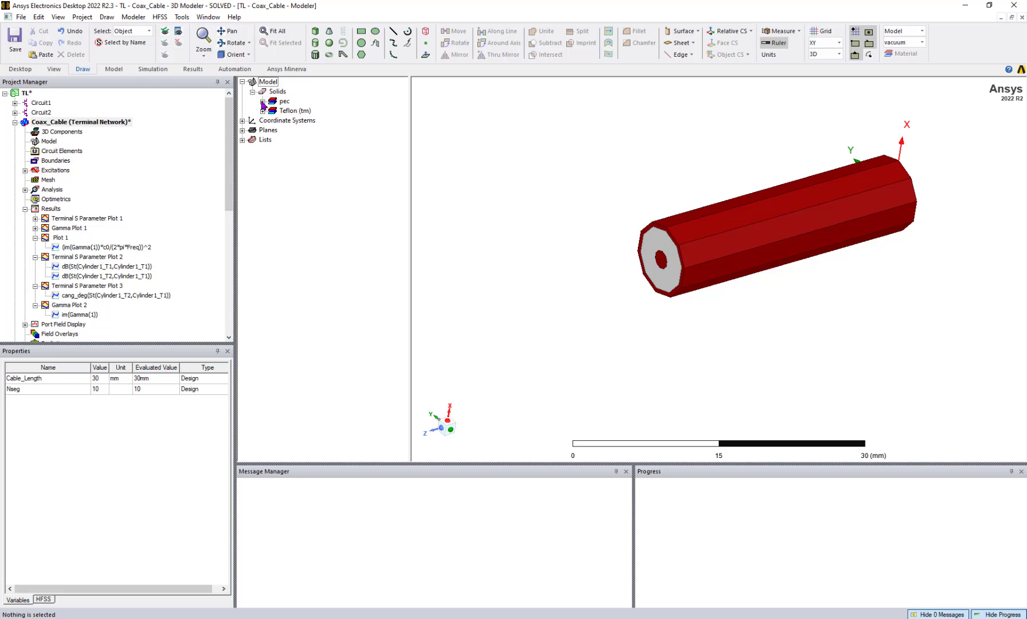
pyautogui.click(262, 111)
pyautogui.click(301, 121)
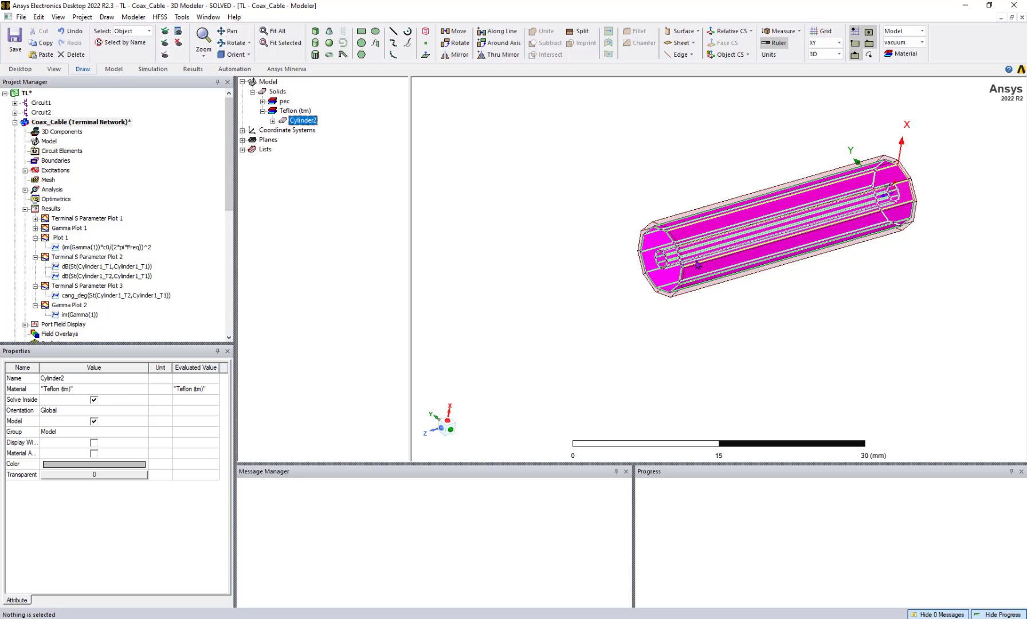
pyautogui.hotkey('ctrl', 'e')
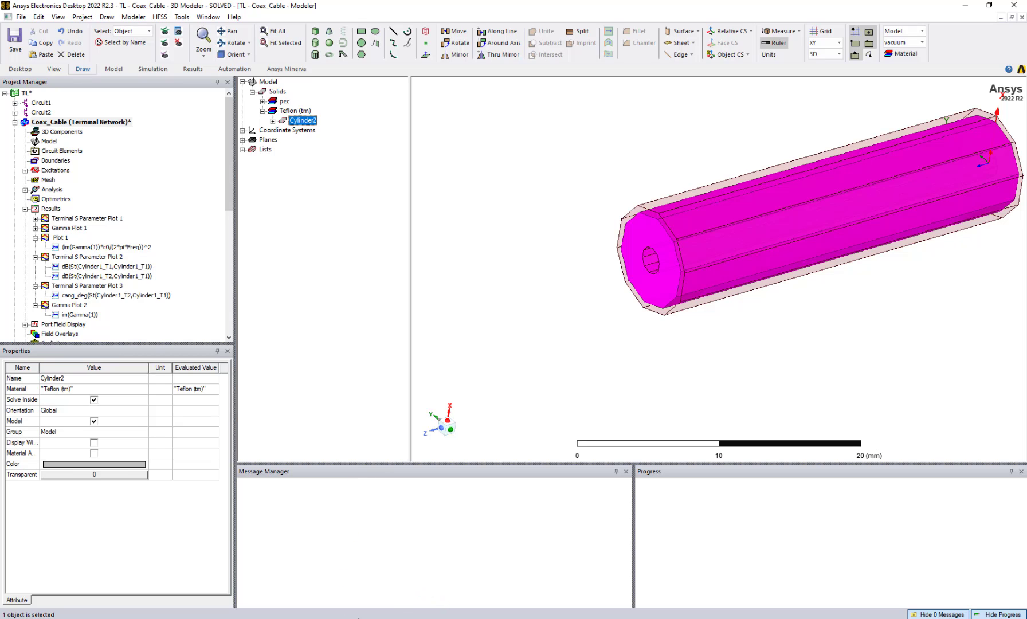
# - Switch to the PowerPoint Electrical Length slide showing λg = 41.4 mm at 5 GHz
pyautogui.click(786, 585)
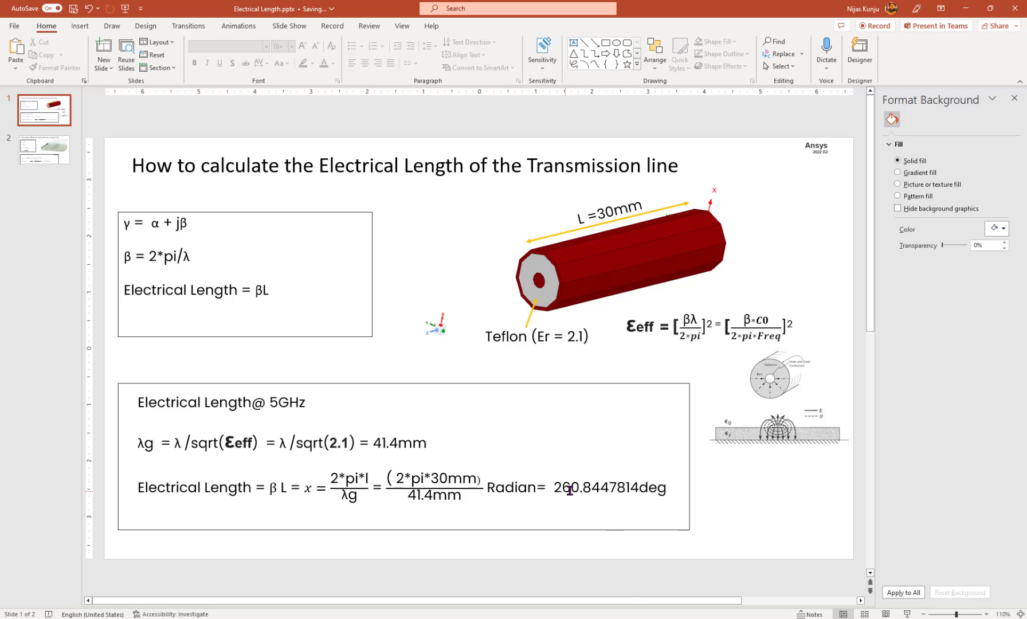
# - Highlight the 260.8447814 deg electrical-length result, then return to Ansys Electronics Desktop
pyautogui.moveTo(555, 487); pyautogui.dragTo(648, 488)
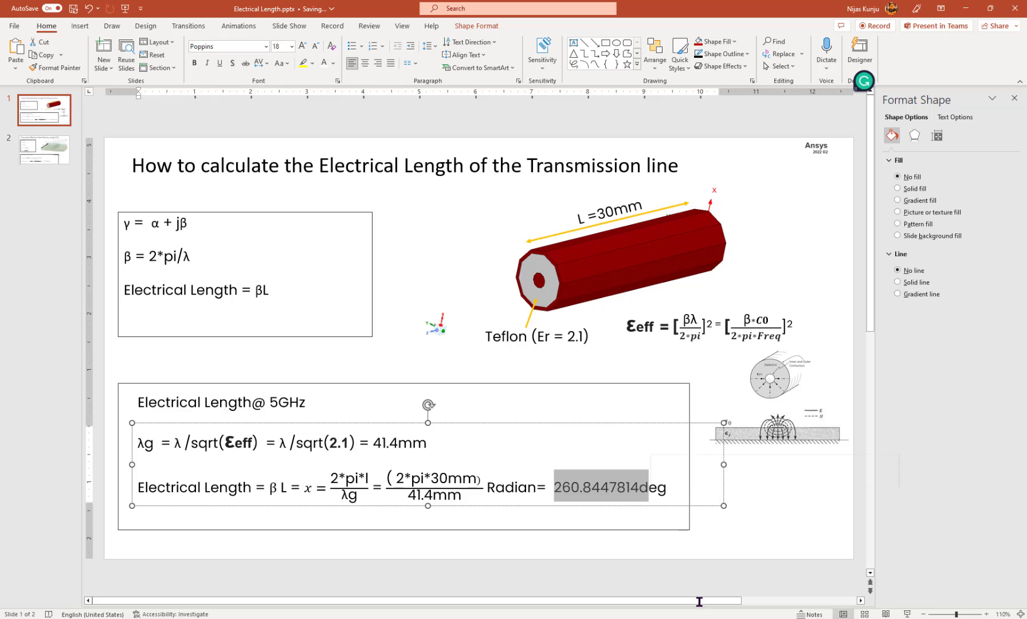
pyautogui.click(571, 542)
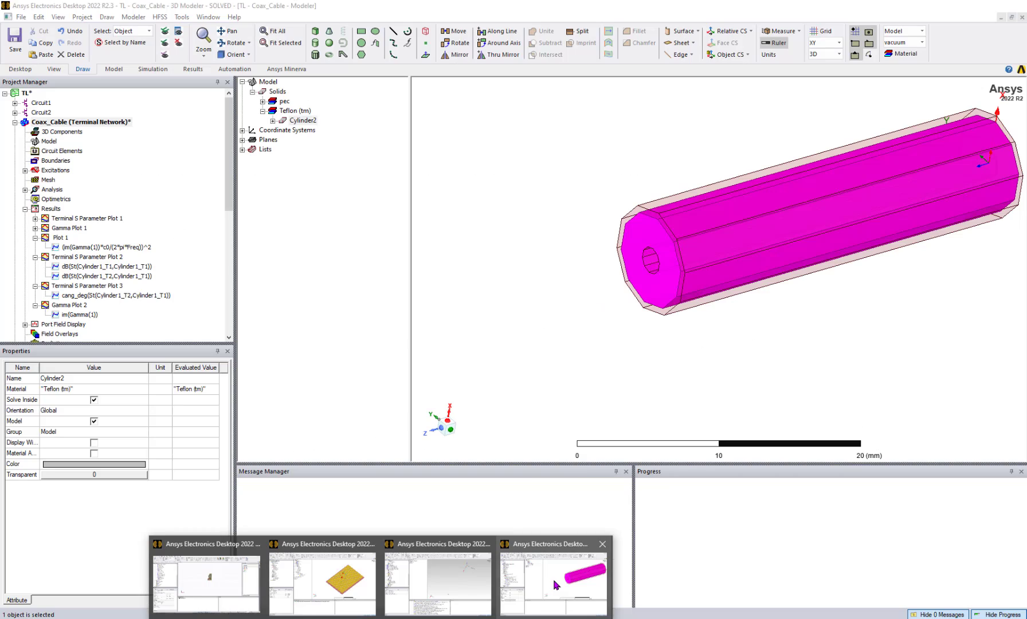
pyautogui.click(553, 578)
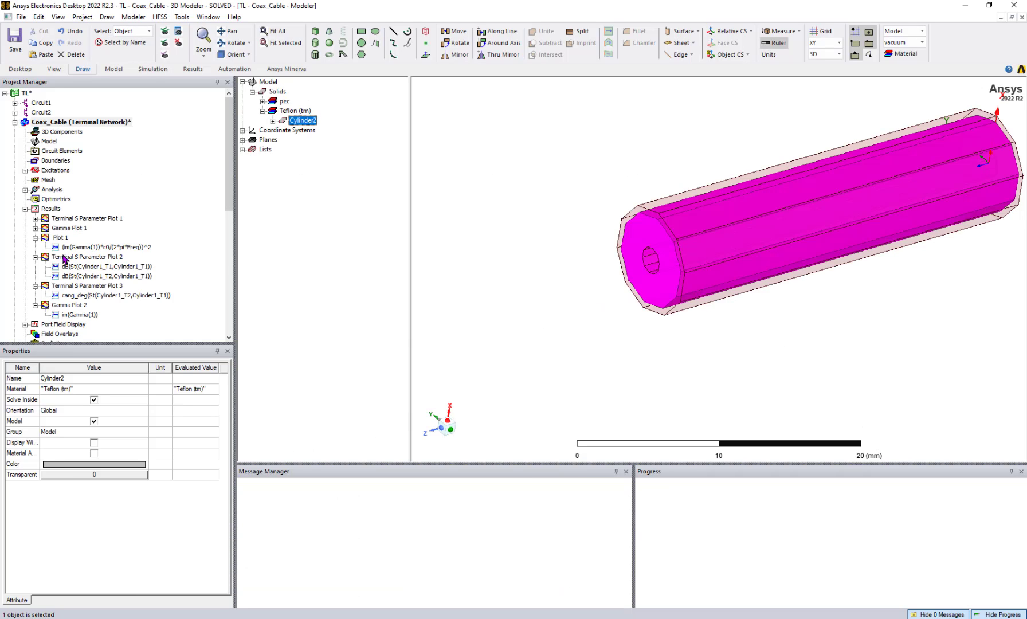
# - Display Gamma Plot 2, the im(Gamma(1)) versus frequency report, after checking Terminal S Parameter Plot 3
pyautogui.doubleClick(59, 285)
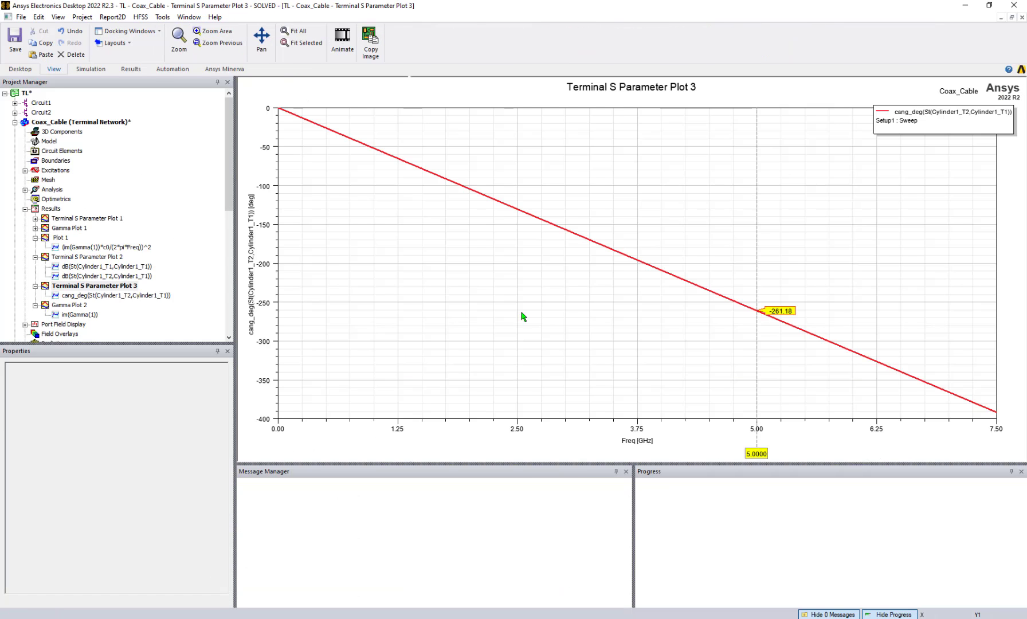
pyautogui.click(523, 316)
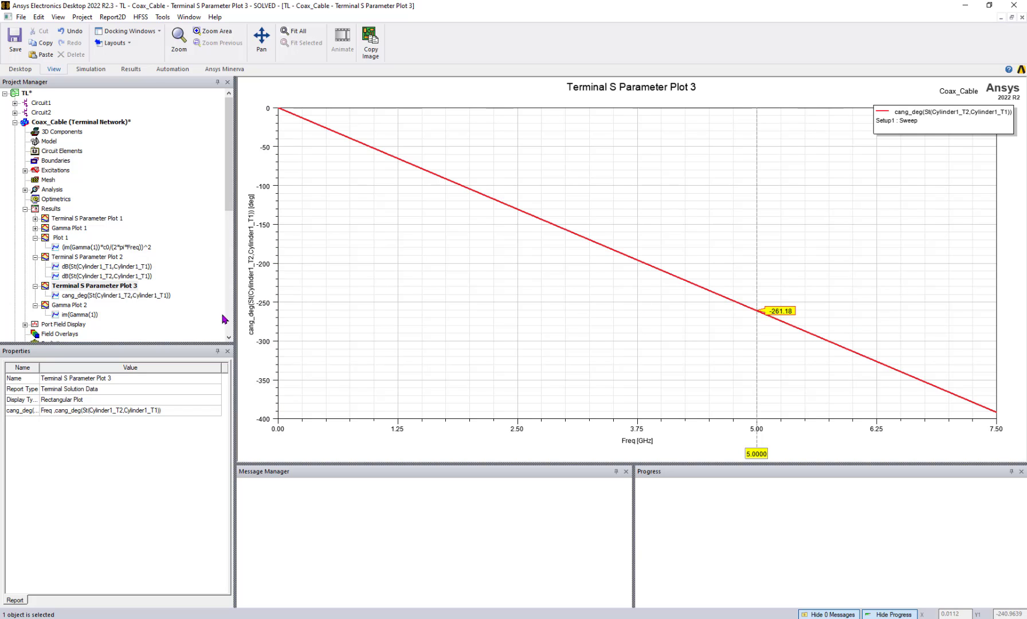
pyautogui.doubleClick(49, 306)
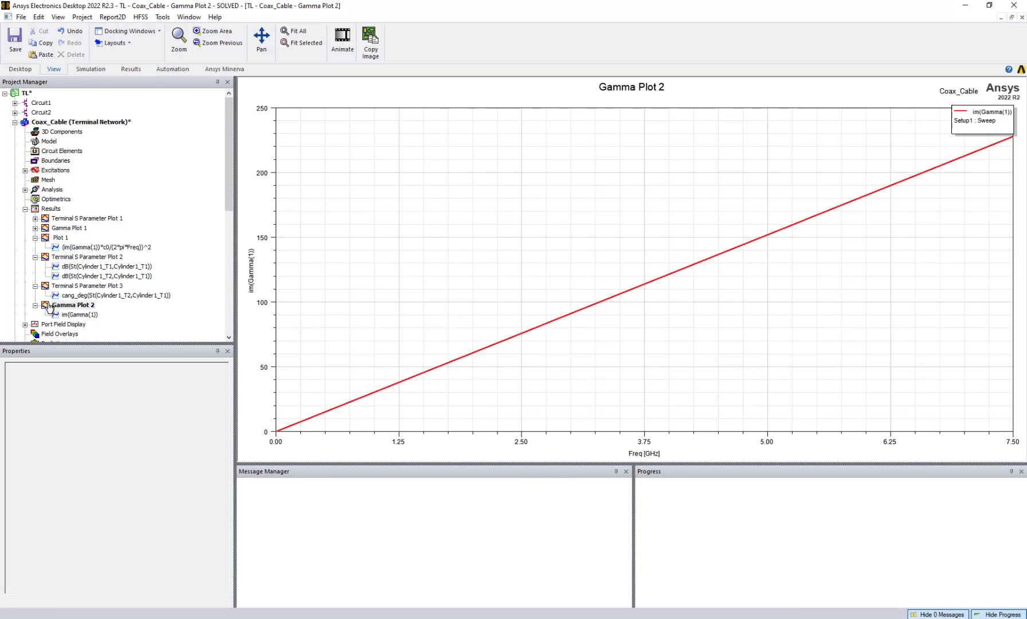
pyautogui.click(51, 209)
# - Start a new rectangular modal report with Gamma(1) and function im as the Y quantity
pyautogui.rightClick(48, 213)
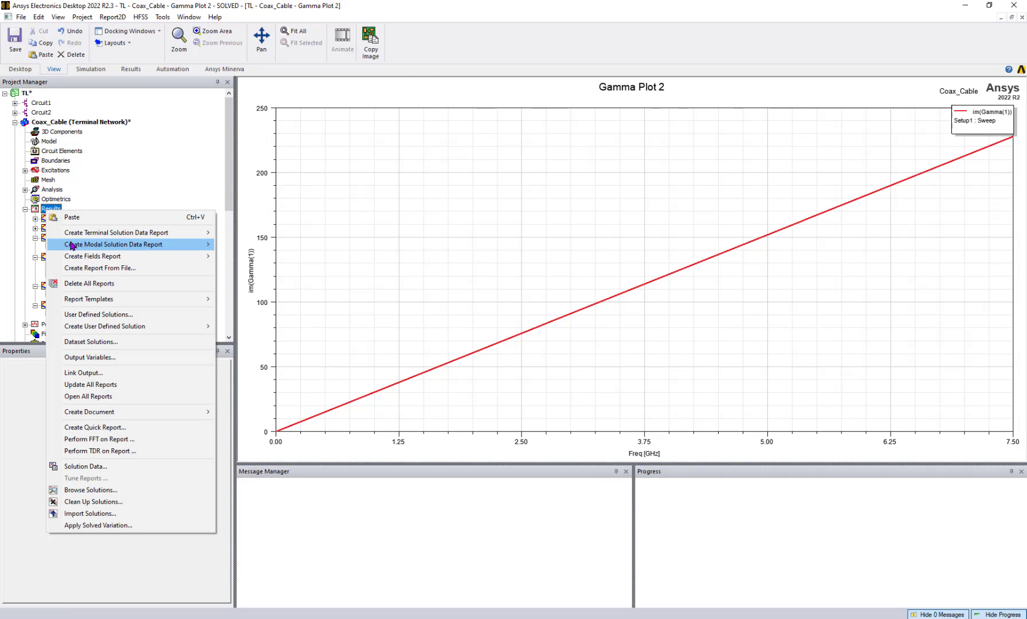
pyautogui.moveTo(72, 246)
pyautogui.click(258, 248)
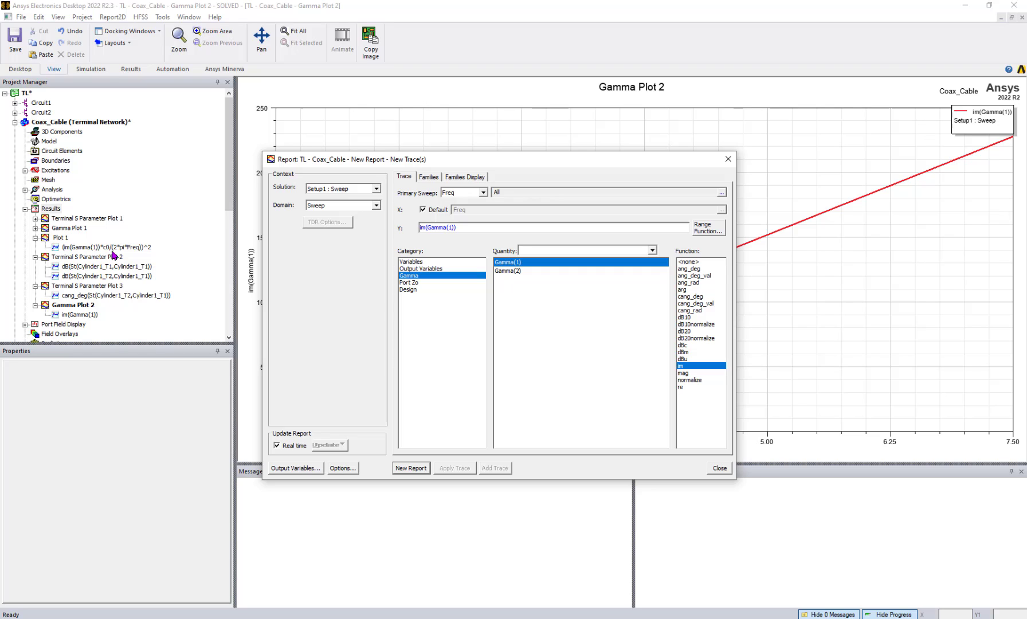
pyautogui.click(682, 387)
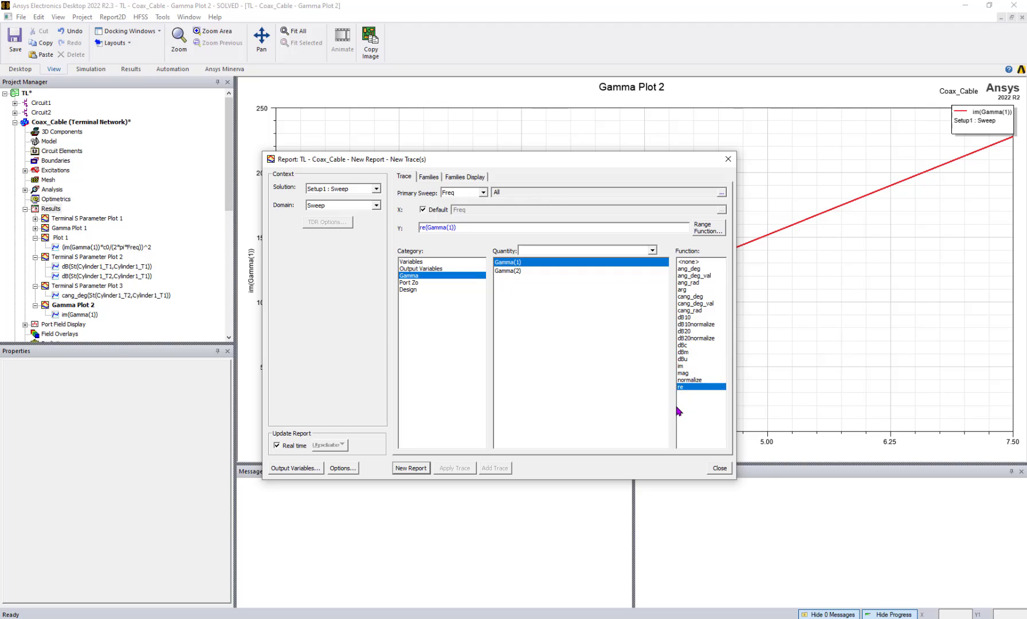
pyautogui.click(682, 366)
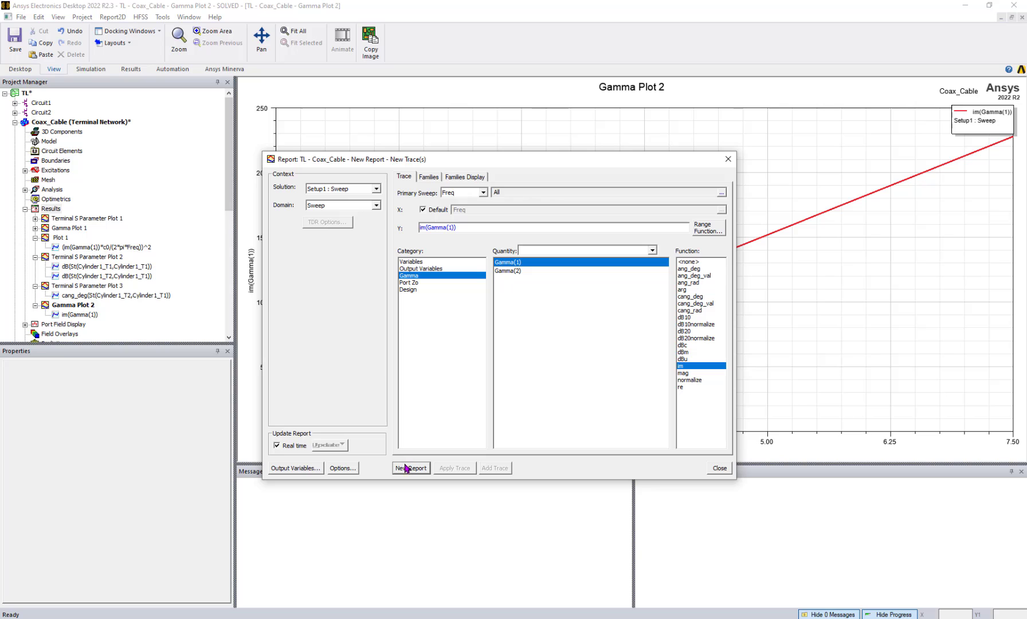
pyautogui.click(720, 469)
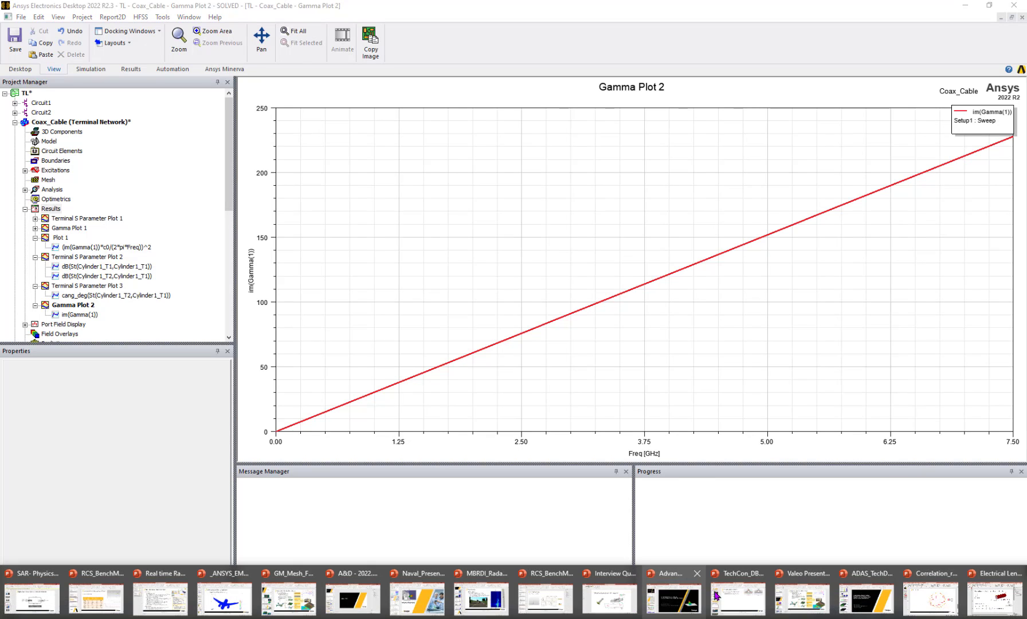
# - Switch to the PowerPoint slide showing εeff = [β*C0/(2*pi*Freq)]²
pyautogui.click(860, 590)
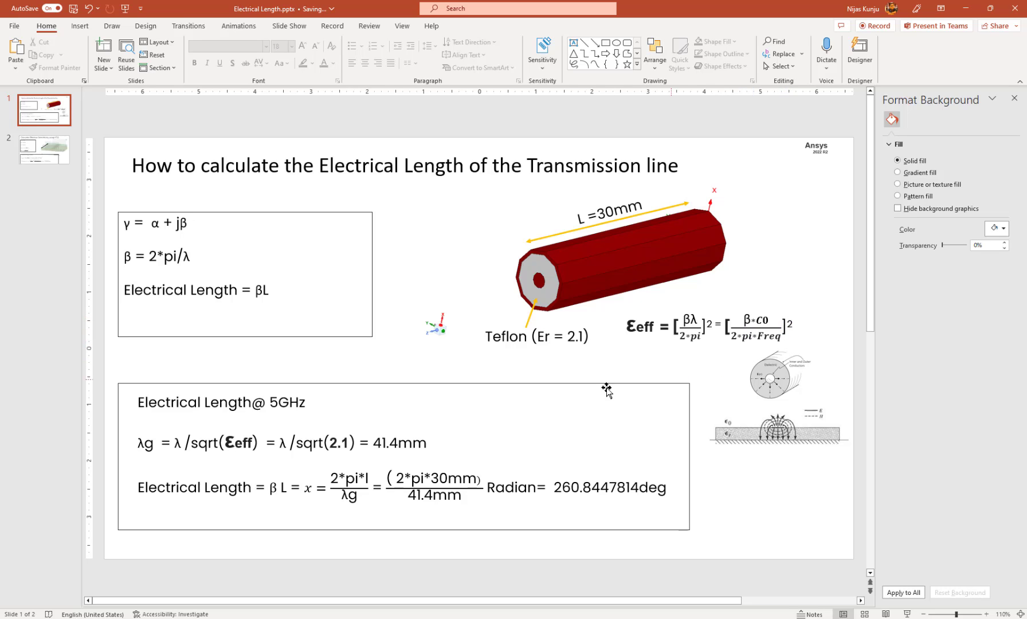
# - Select the effective-permittivity Y expression in Plot 1's trace definition
pyautogui.click(964, 9)
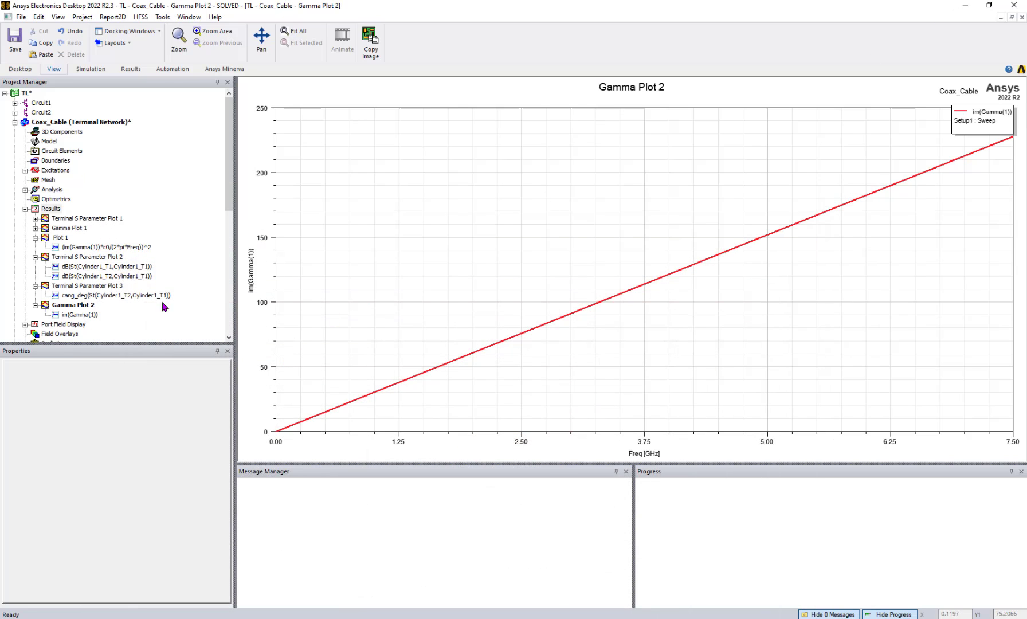
pyautogui.doubleClick(79, 248)
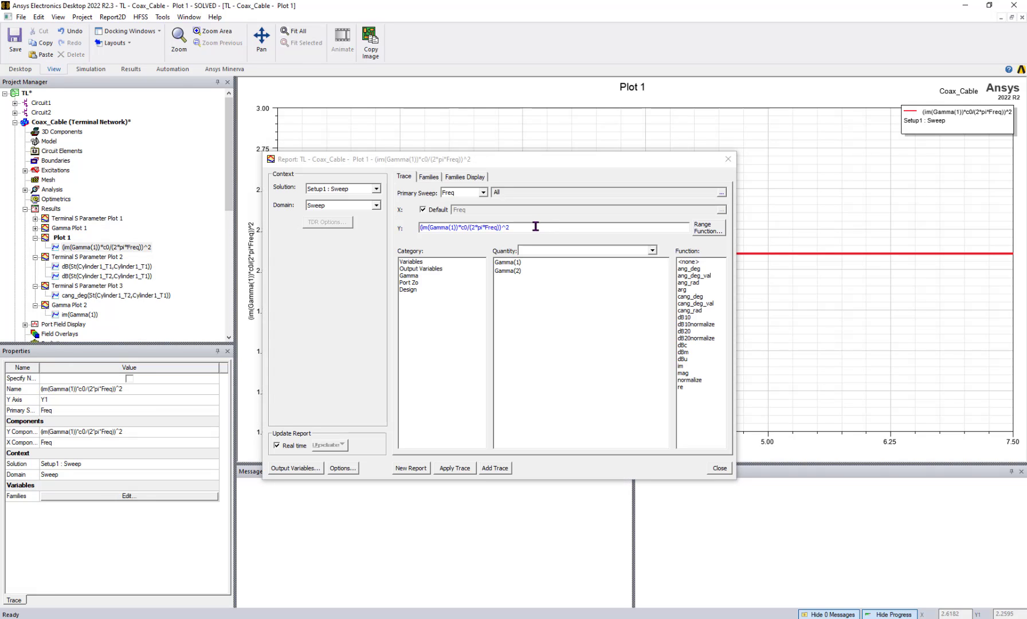
pyautogui.moveTo(518, 230); pyautogui.dragTo(416, 223)
pyautogui.hotkey('ctrl', 'c')
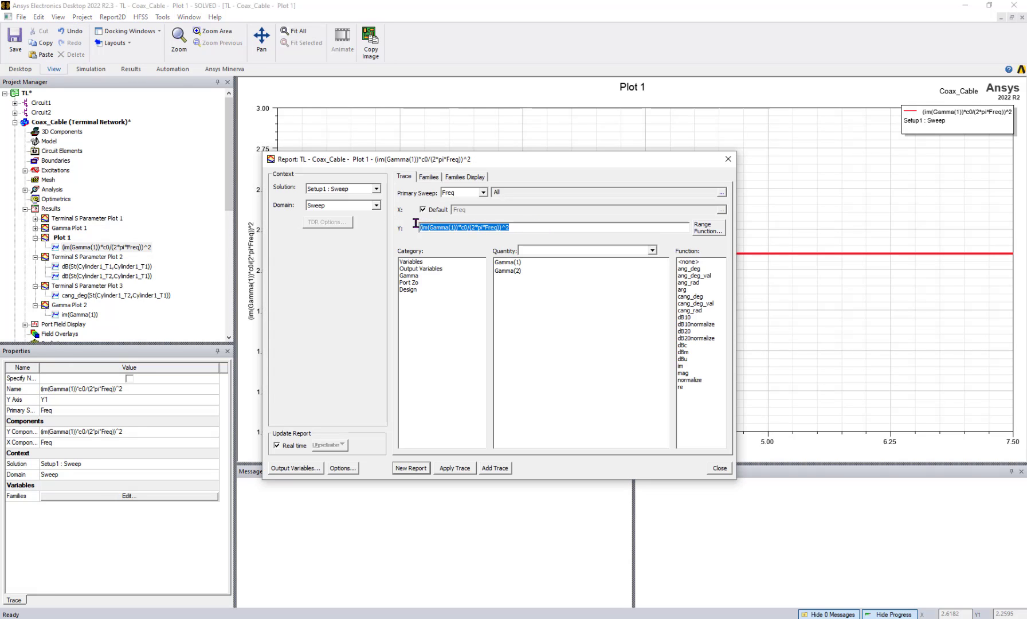
pyautogui.click(724, 467)
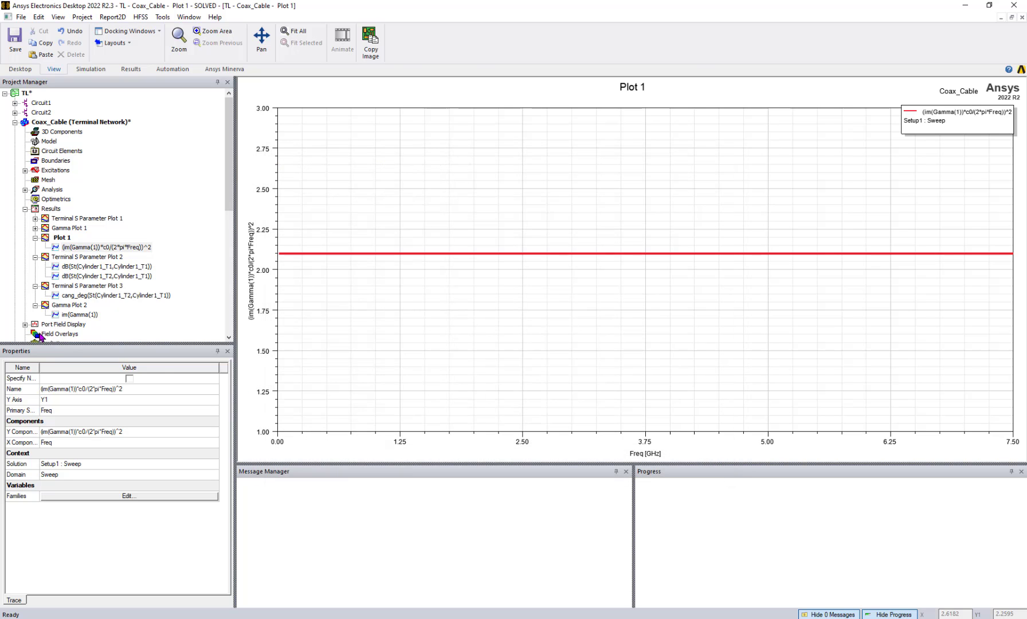
# - Replace Gamma Plot 2's Y expression with (im(Gamma(1))*c0/(2*pi*Freq))^2 and create a new report
pyautogui.doubleClick(63, 315)
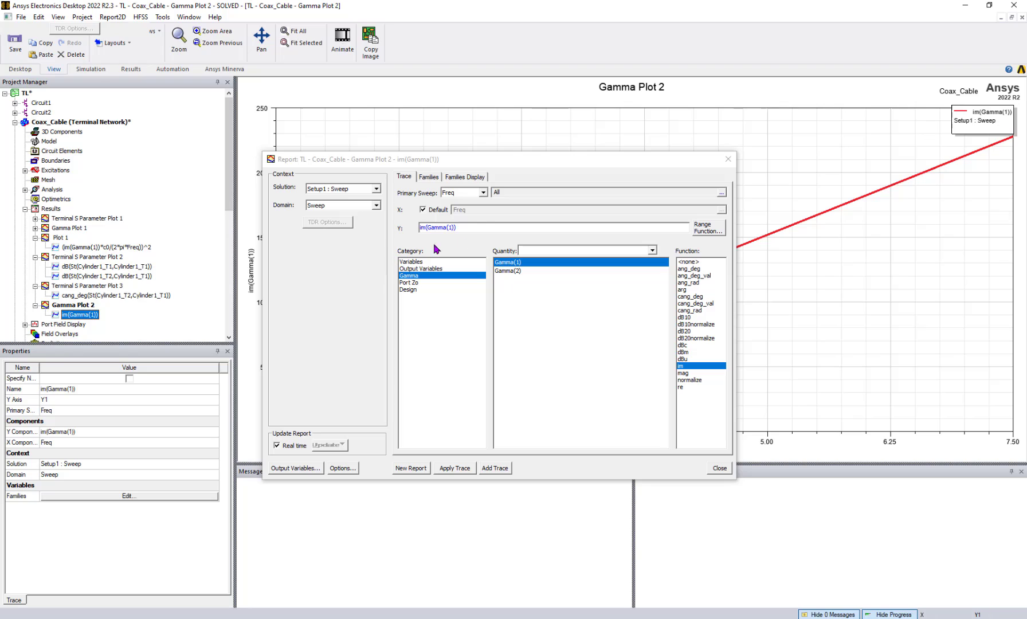
pyautogui.moveTo(482, 226); pyautogui.dragTo(396, 229)
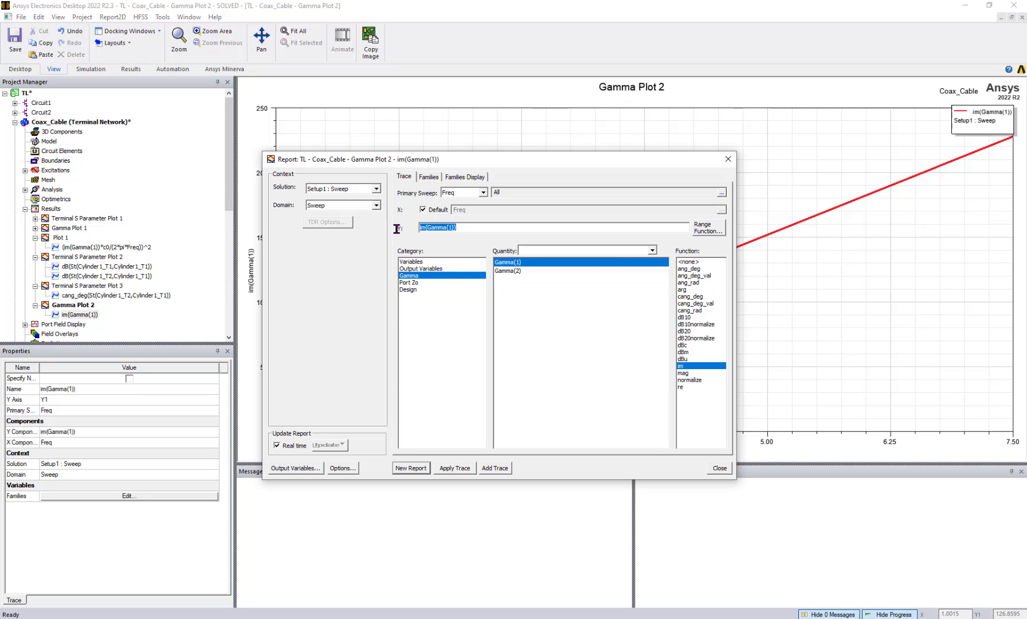
pyautogui.hotkey('ctrl', 'v')
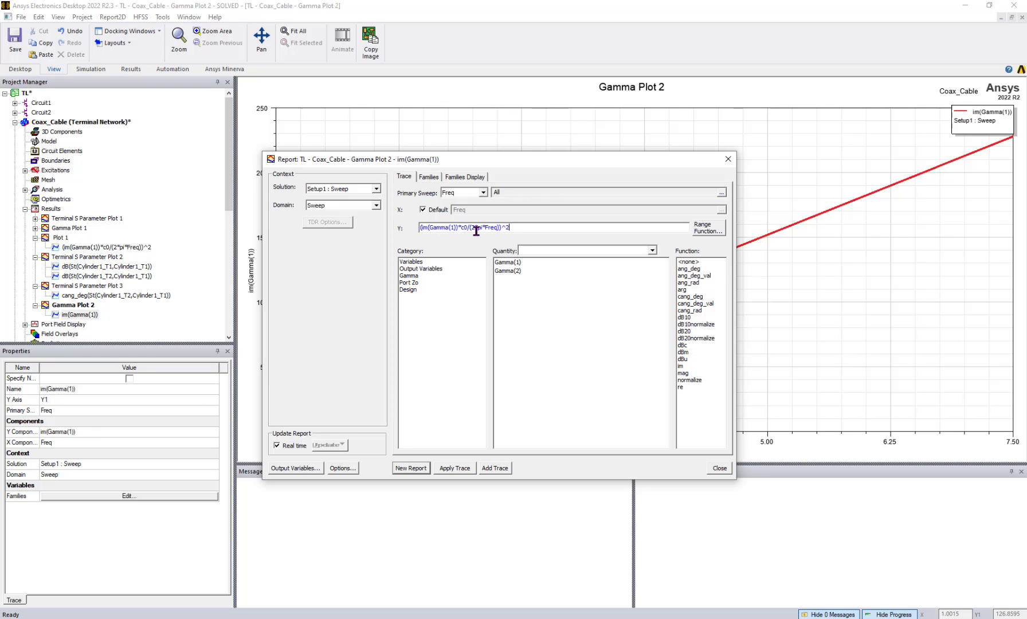
pyautogui.click(414, 469)
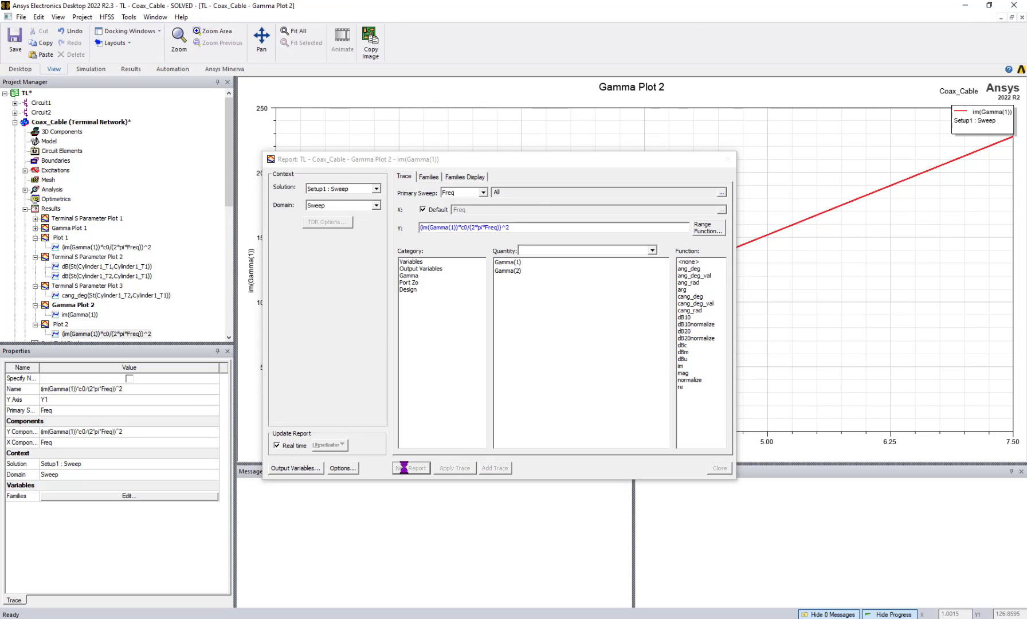
# - View Plot 2's effective permittivity, flat at about 2.10, then reopen the Coax_Cable 3D model
pyautogui.click(719, 468)
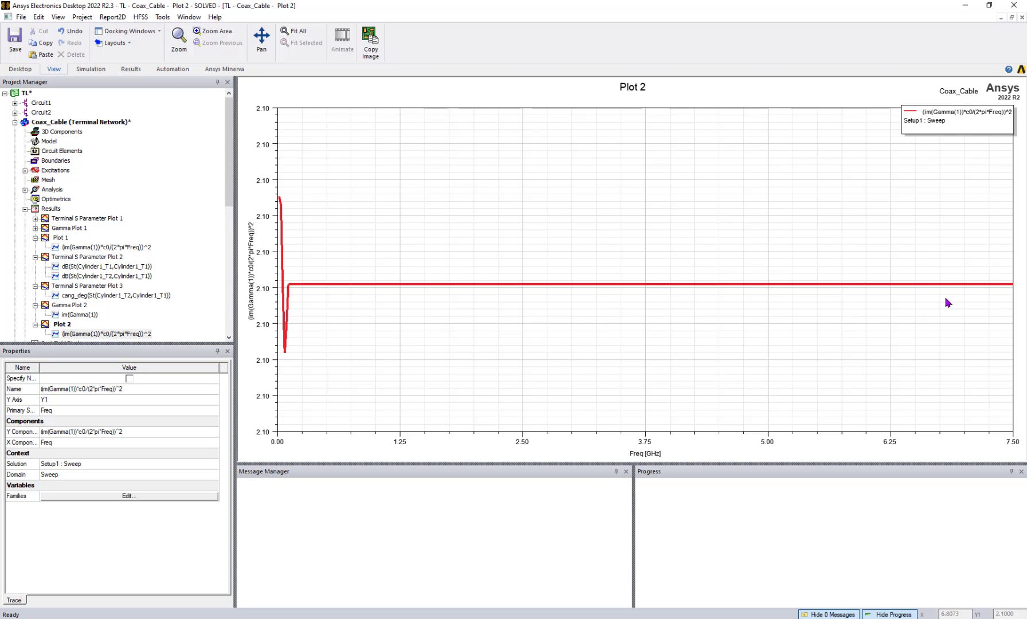
pyautogui.doubleClick(43, 122)
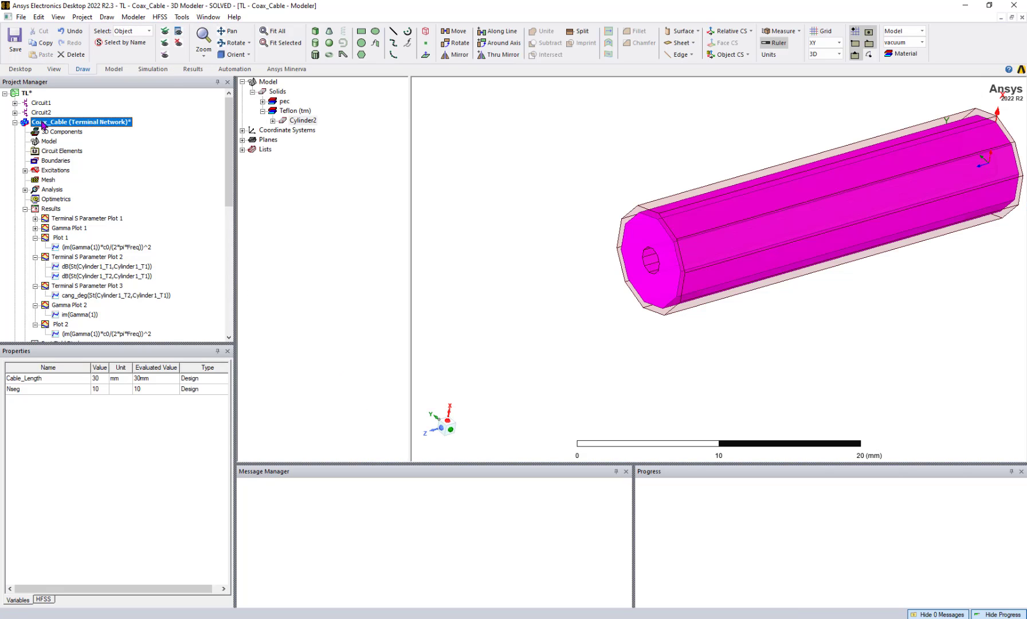
# - Open the HFSS_Demebedding FR4 microstrip model, fit it in view, then orbit and zoom in
pyautogui.scroll(-2, 50, 134)
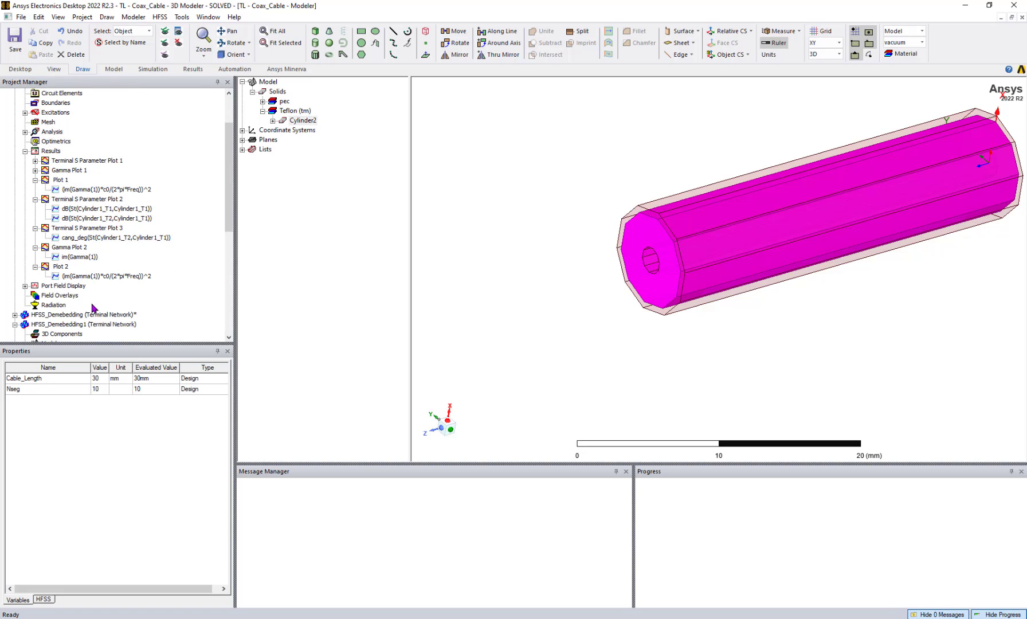
pyautogui.doubleClick(67, 315)
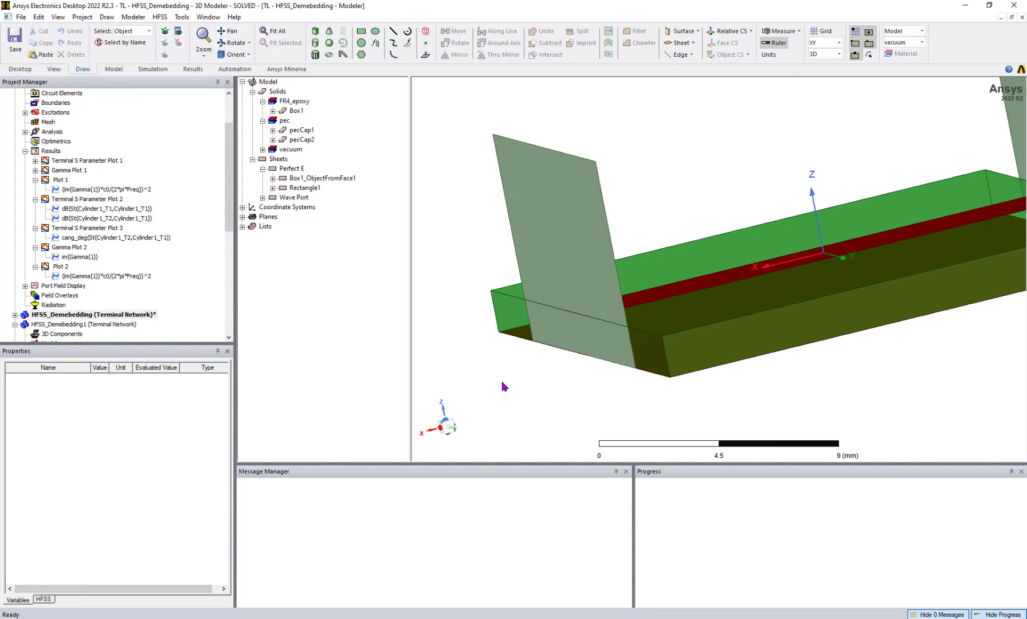
pyautogui.hotkey('ctrl', 'd')
pyautogui.keyDown('alt'); pyautogui.moveTo(711, 193); pyautogui.dragTo(748, 331); pyautogui.keyUp('alt')
pyautogui.scroll(5, 748, 333)
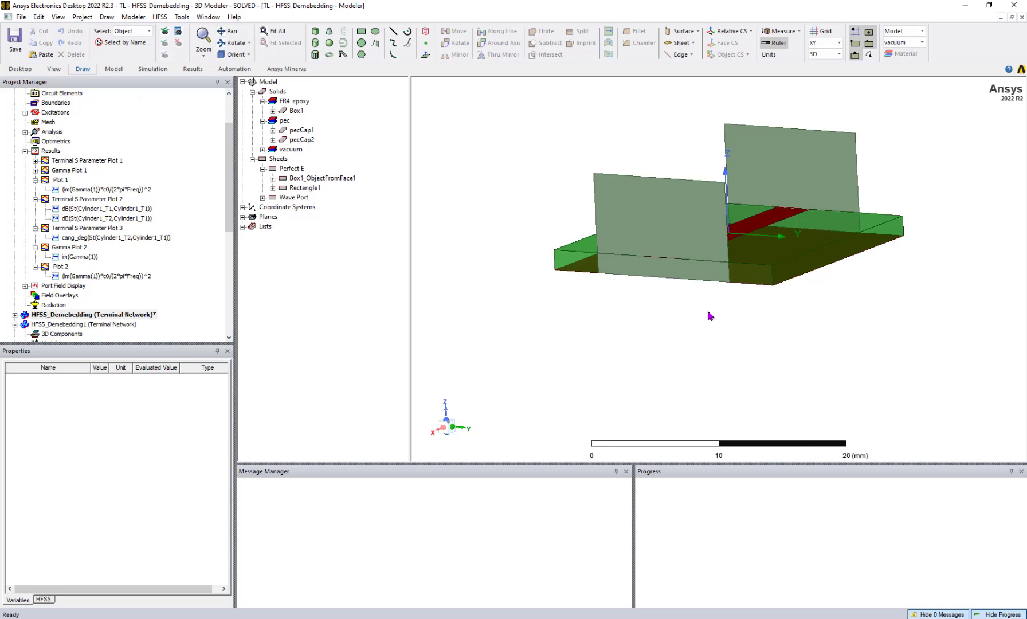
pyautogui.scroll(2, 630, 329)
pyautogui.scroll(2, 532, 332)
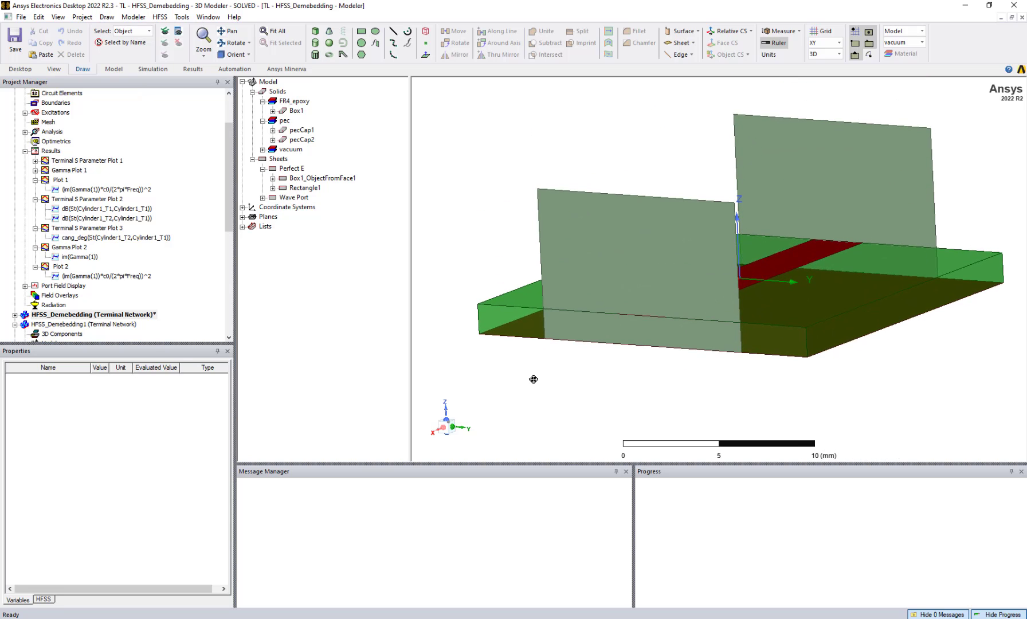
# - Display Rectangle1_T3 port field vectors on the HFSS_Demebedding wave port and orbit to view them
pyautogui.click(15, 314)
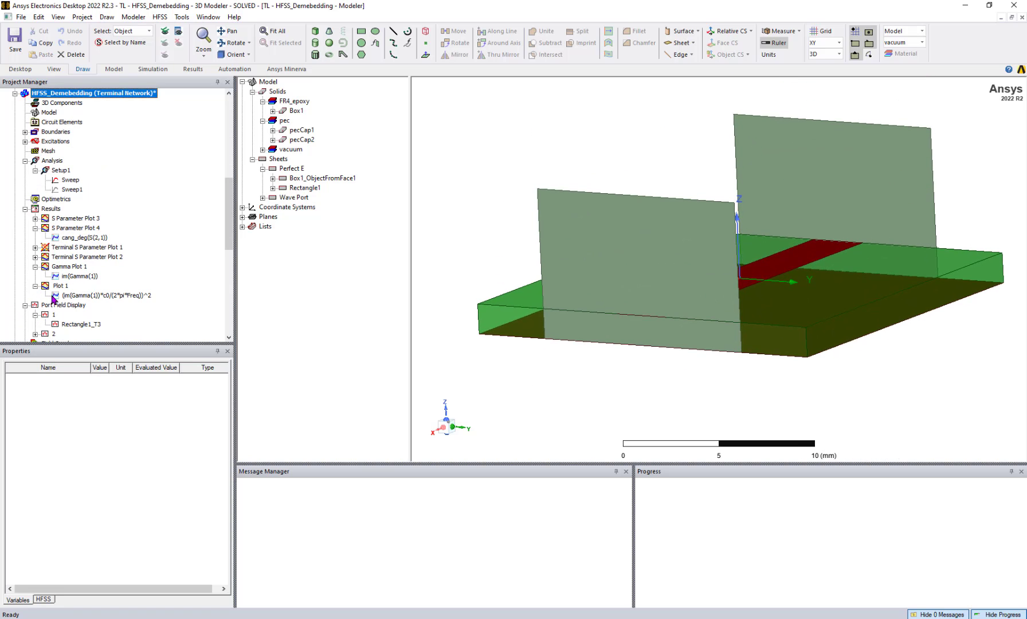
pyautogui.click(68, 325)
pyautogui.scroll(3, 630, 377)
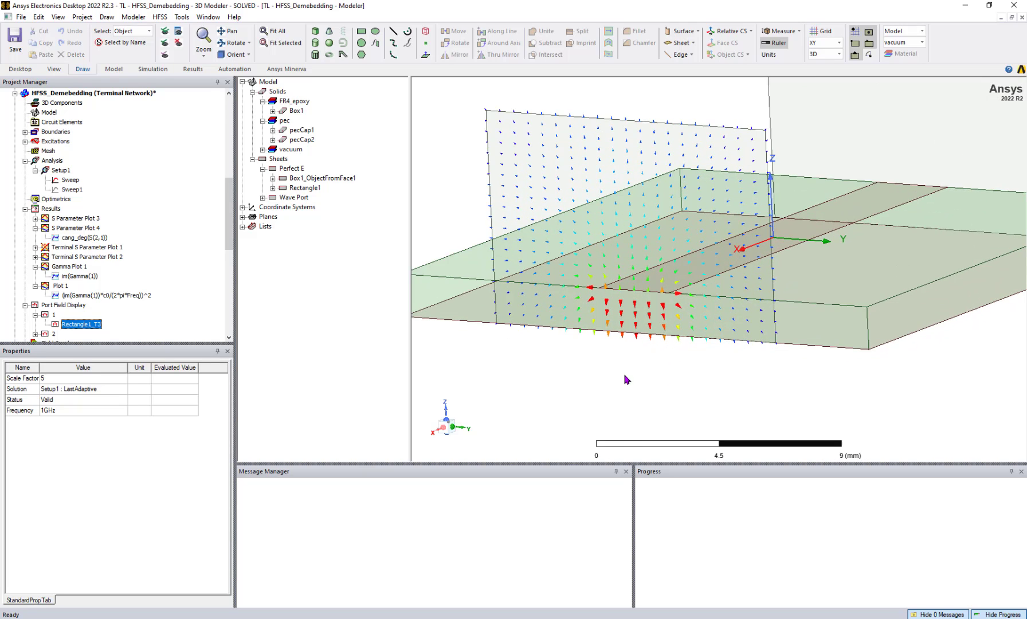
pyautogui.keyDown('alt'); pyautogui.moveTo(636, 373); pyautogui.dragTo(629, 289); pyautogui.keyUp('alt')
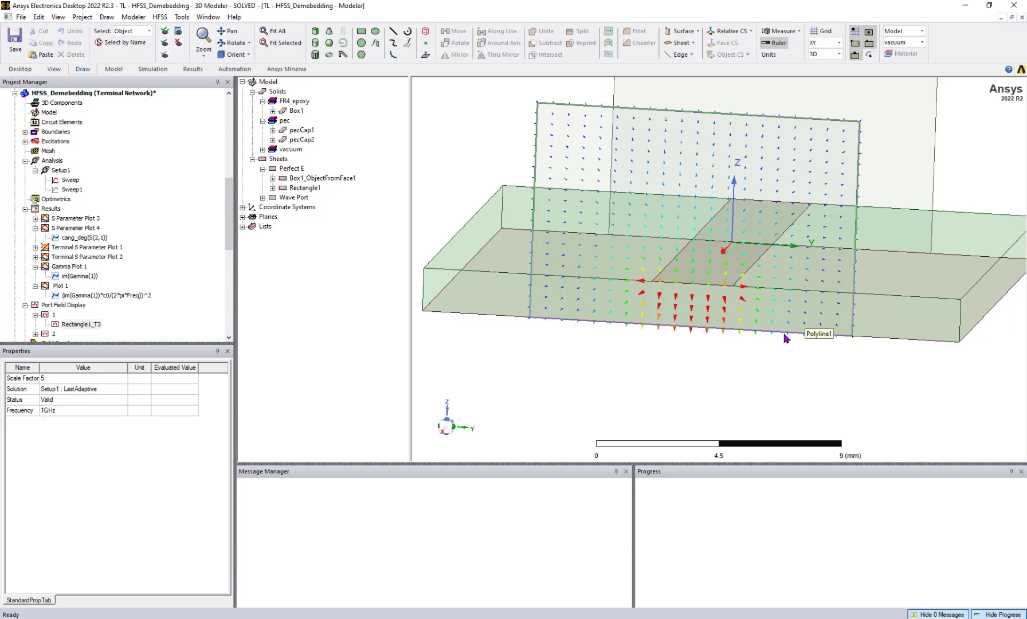
pyautogui.keyDown('alt'); pyautogui.moveTo(750, 378); pyautogui.dragTo(724, 367); pyautogui.keyUp('alt')
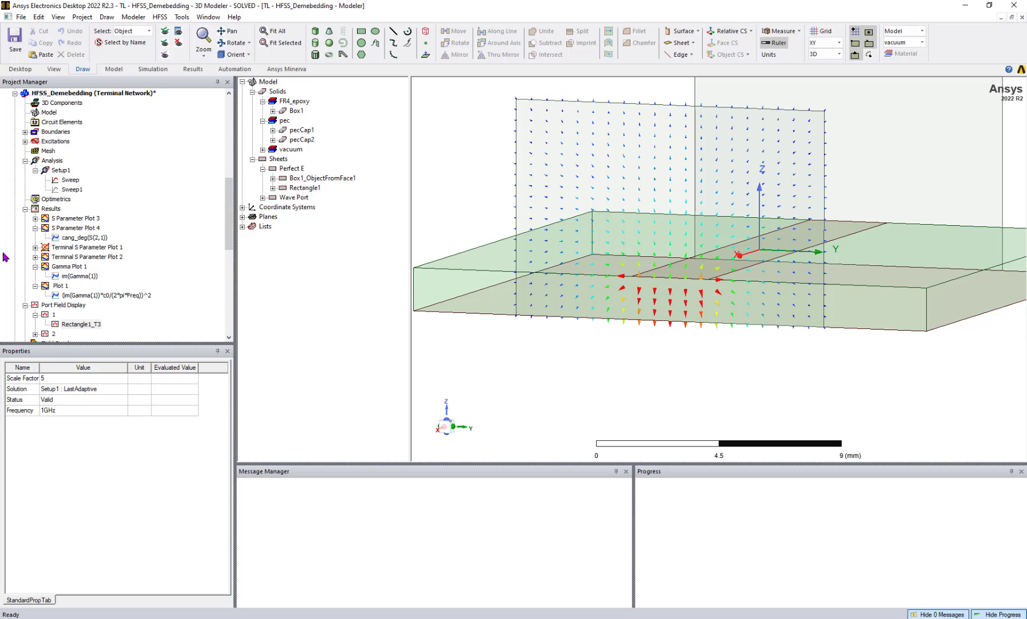
# - Check the FR4_epoxy material properties, confirming relative permittivity 4.4
pyautogui.rightClick(52, 209)
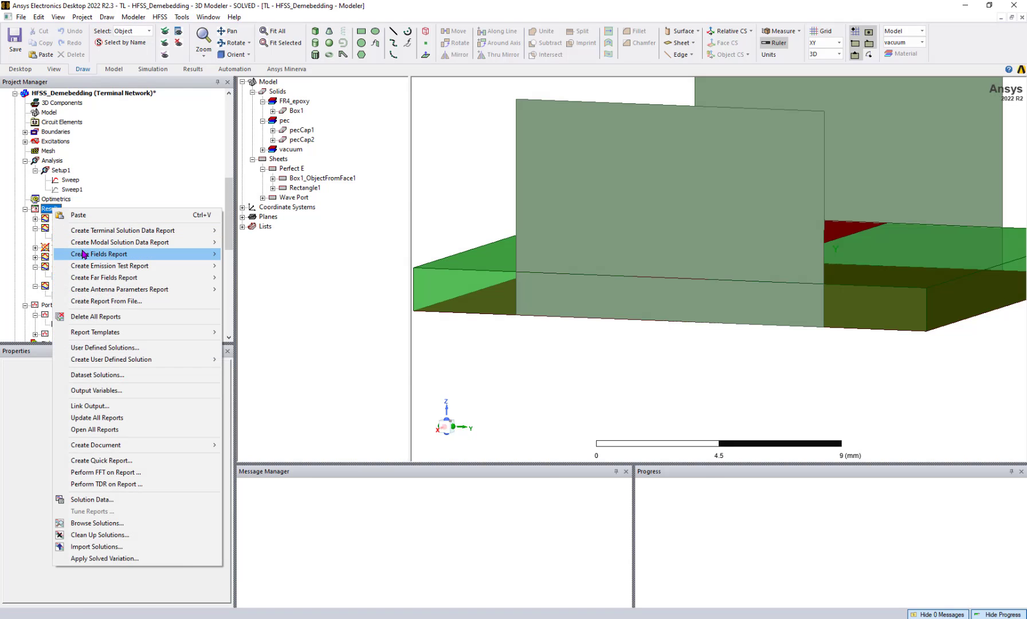
pyautogui.moveTo(119, 242)
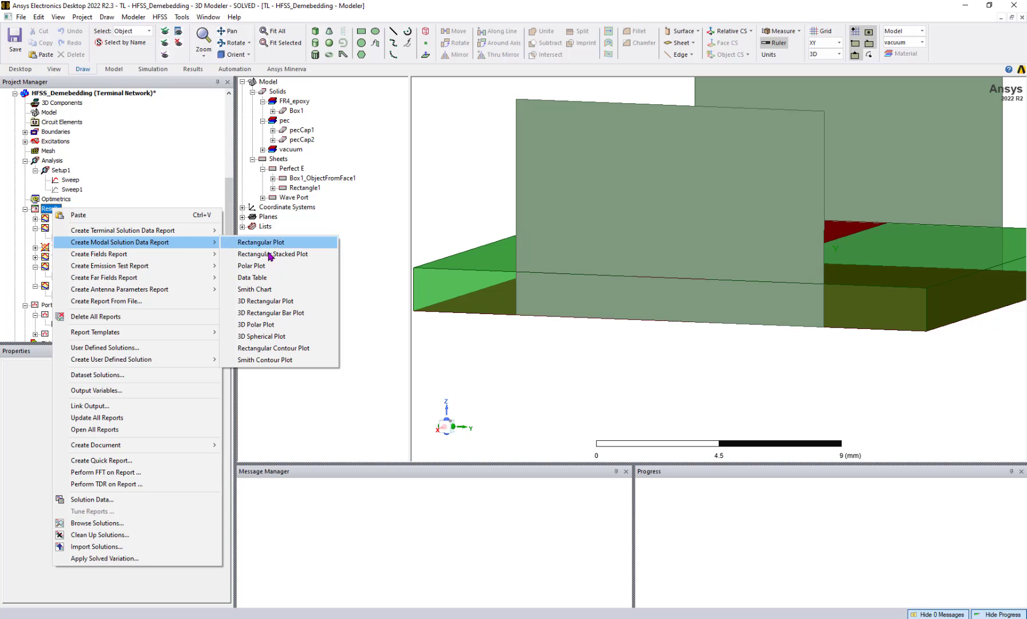
pyautogui.click(385, 256)
pyautogui.rightClick(292, 106)
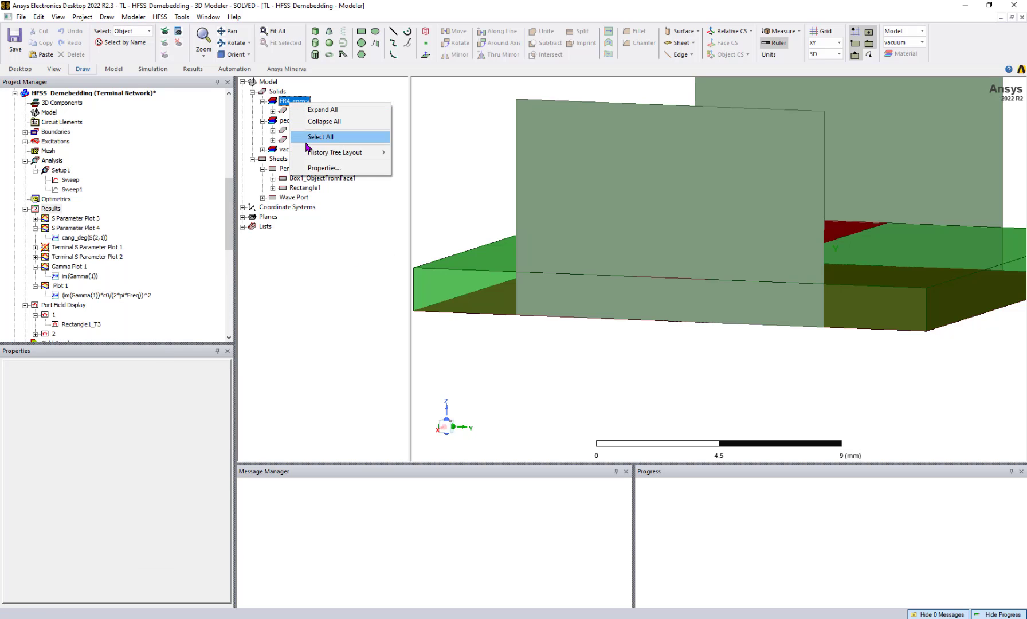
pyautogui.click(314, 169)
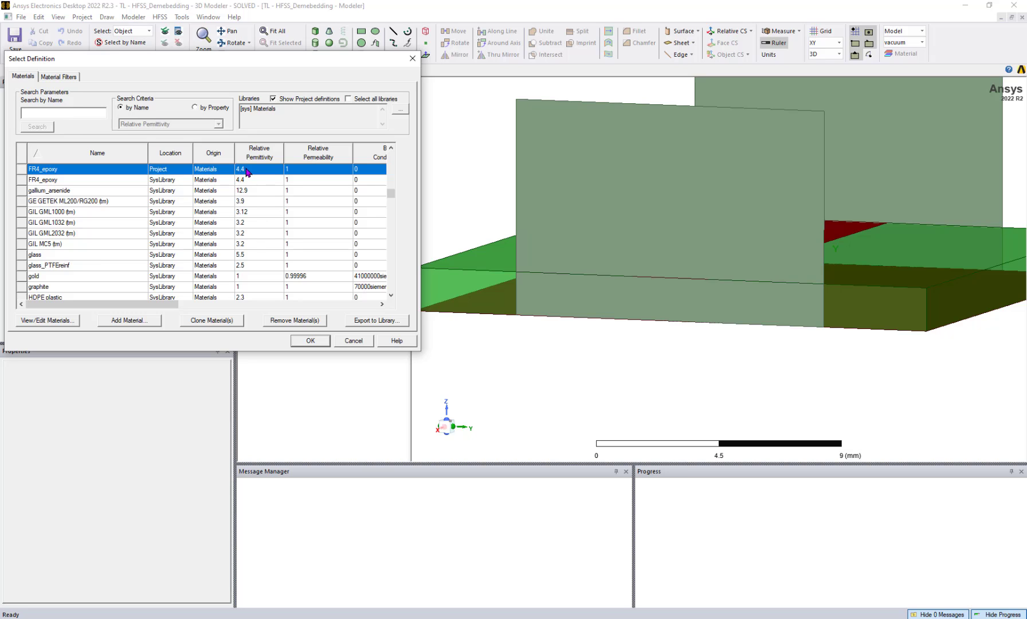
pyautogui.click(307, 340)
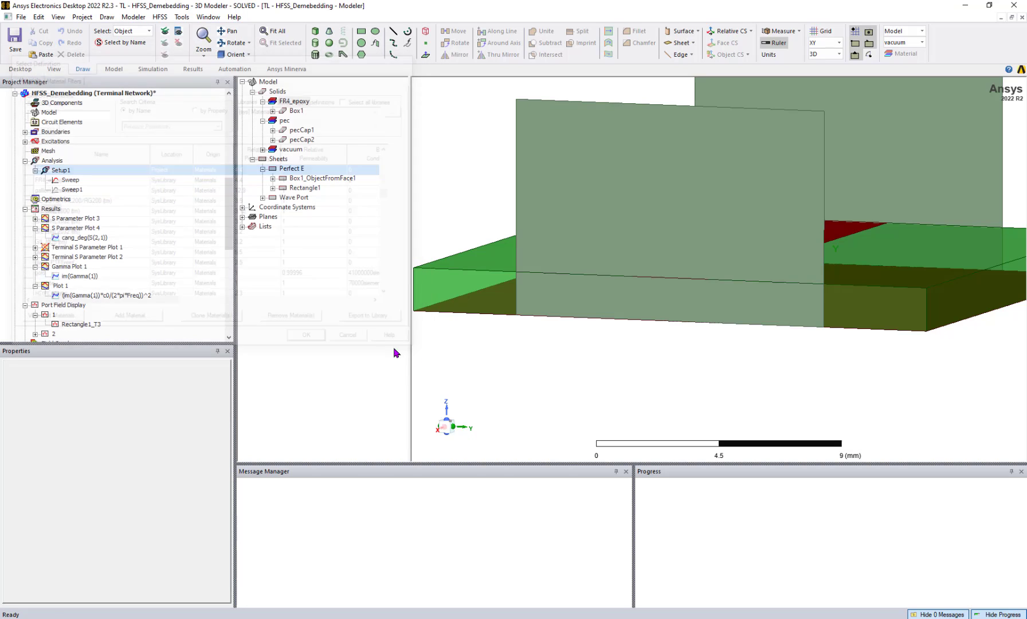
# - Start a Modal Solution Data rectangular plot report, then close it unused
pyautogui.click(57, 286)
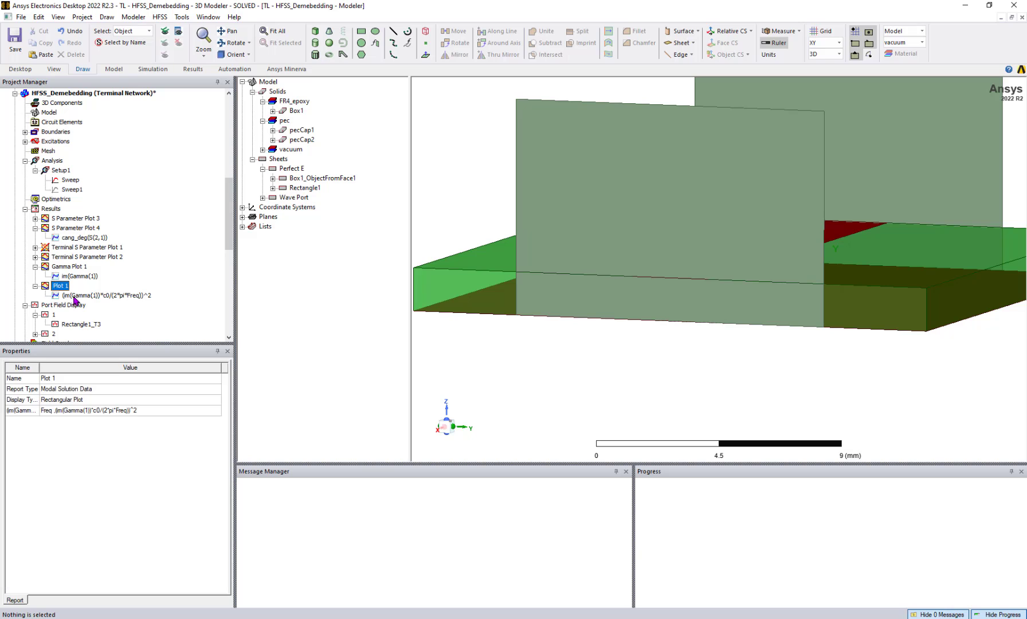
pyautogui.click(64, 267)
pyautogui.rightClick(55, 208)
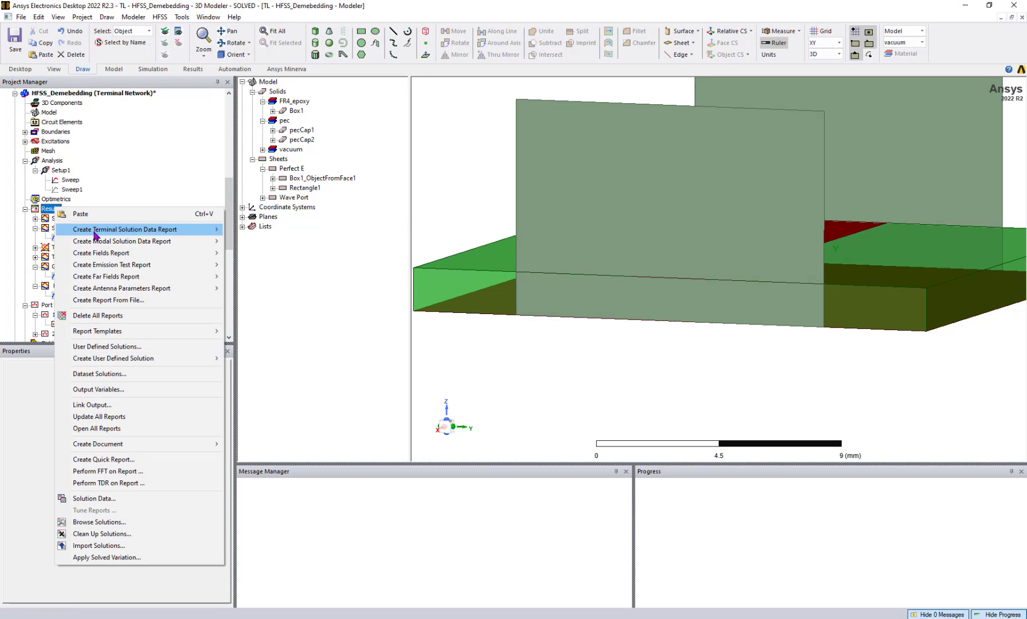
pyautogui.moveTo(114, 247)
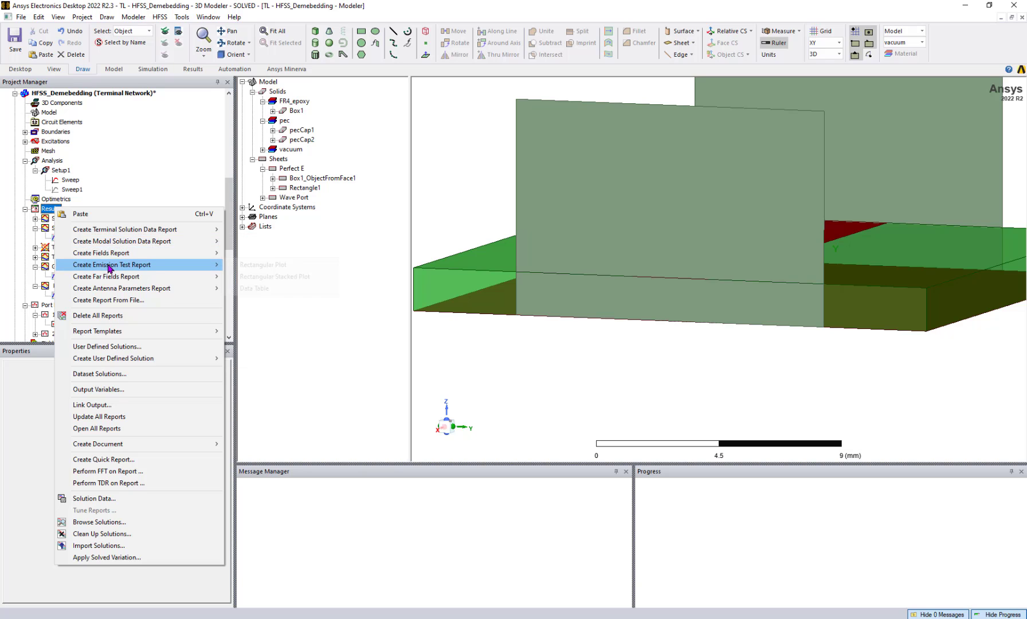
pyautogui.moveTo(118, 240)
pyautogui.click(254, 241)
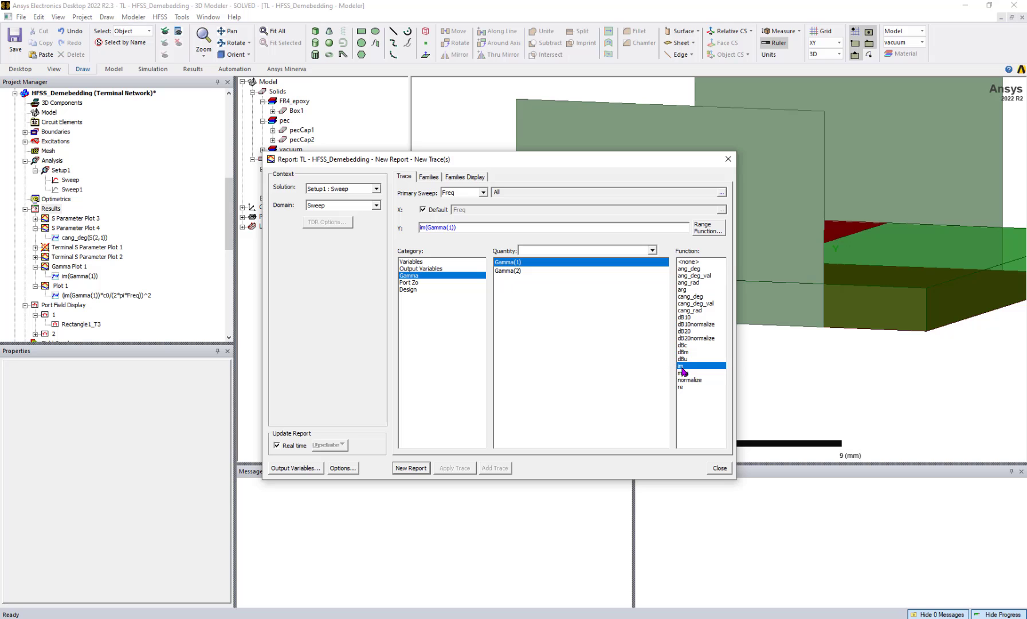
pyautogui.click(718, 468)
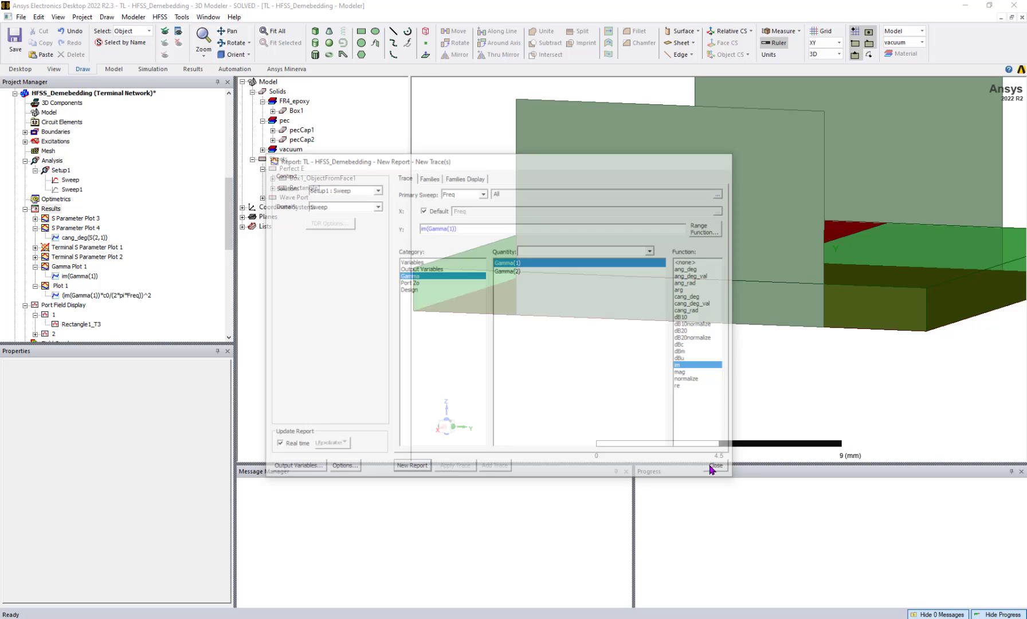
# - Create Plot 2 from Plot 1's (im(Gamma(1))*c0/(2*pi*Freq))^2 trace as a new report
pyautogui.click(118, 298)
pyautogui.doubleClick(118, 298)
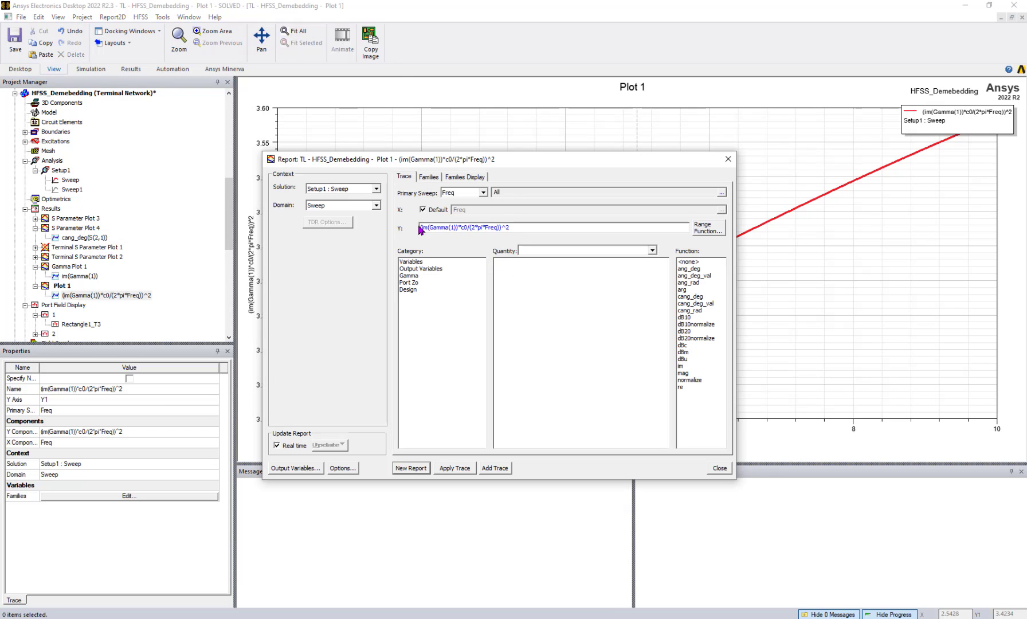
pyautogui.click(409, 467)
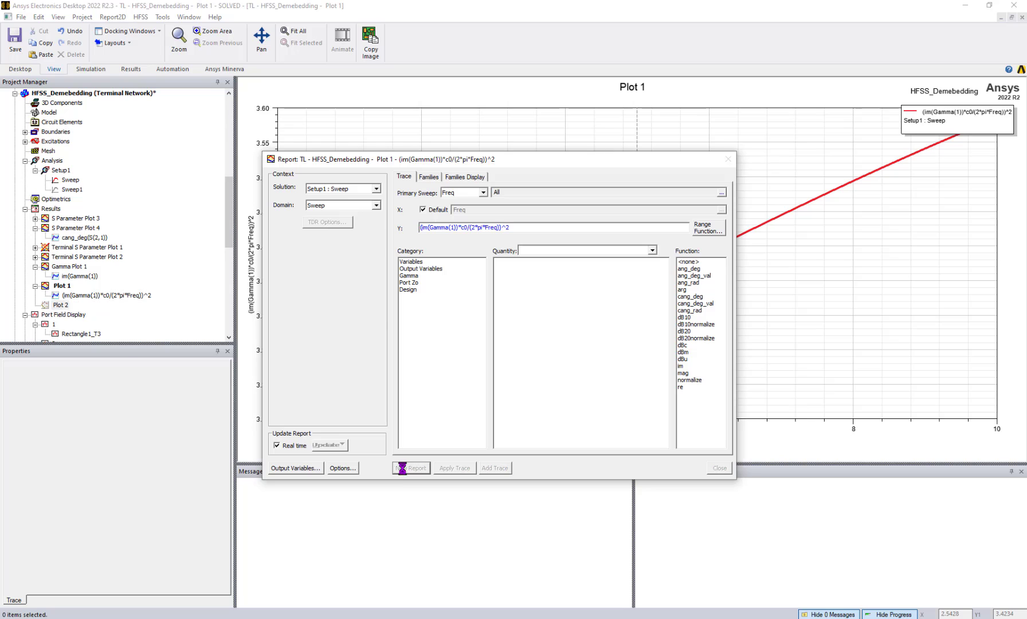
pyautogui.click(731, 160)
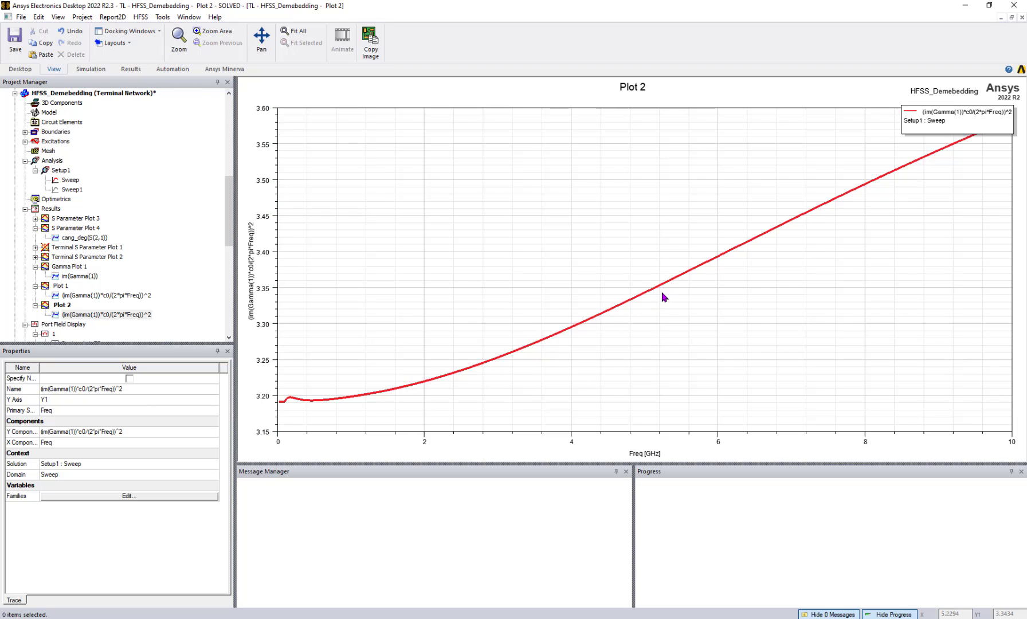
# - Show Plot 1 with its 5 GHz marker reading 3.3433
pyautogui.click(642, 296)
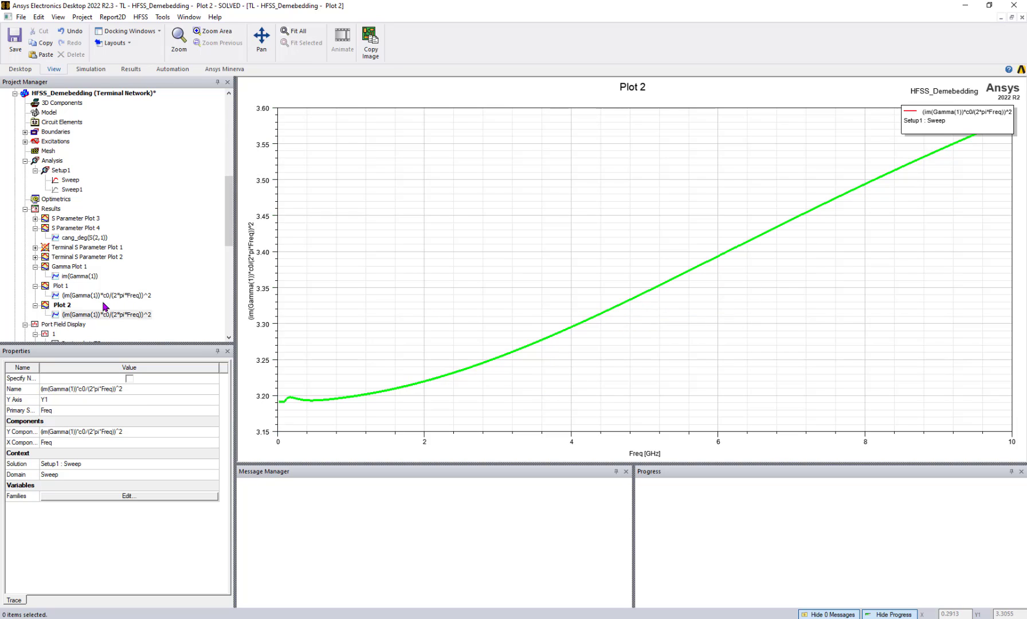
pyautogui.doubleClick(45, 286)
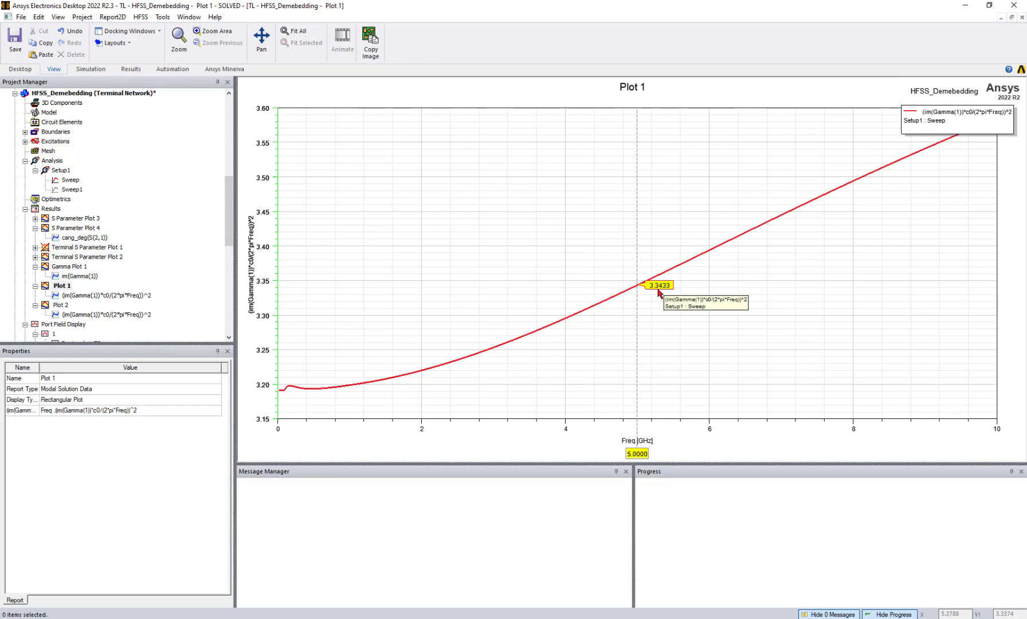